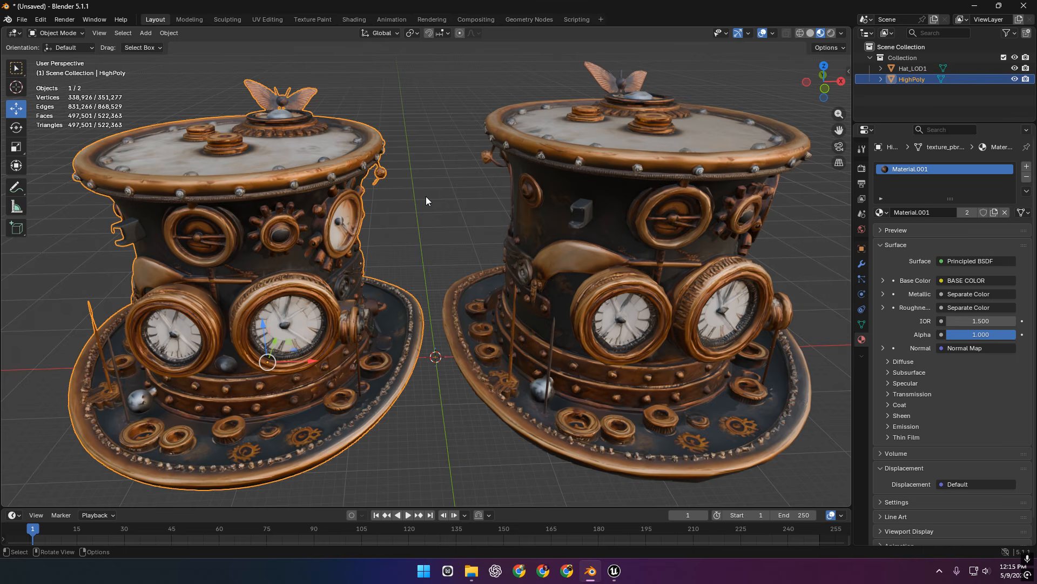
Compare the geometry statistics of the HighPoly and Hat_LOD1 hats by selecting each in turn
left_click(426, 196)
left_click(239, 221)
left_click(656, 193)
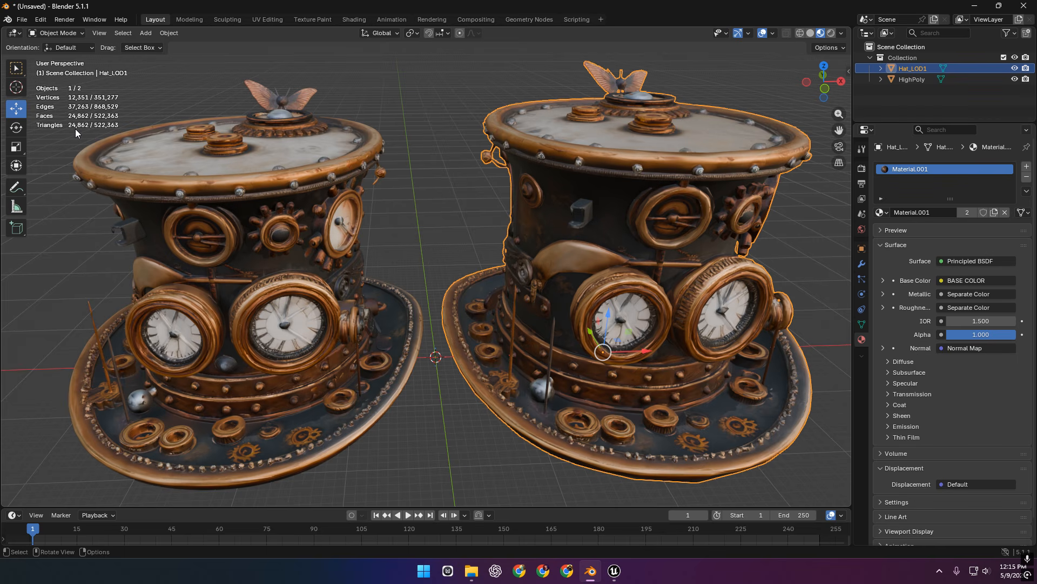
left_click(240, 191)
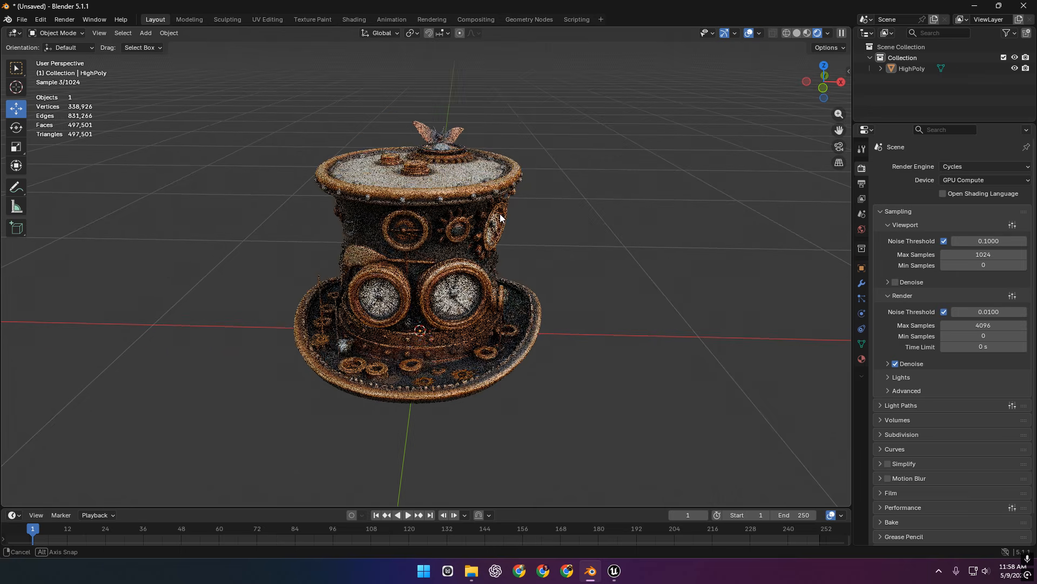
Export the HighPoly hat as a glTF Binary file named Hat in the Documents folder
left_click(913, 69)
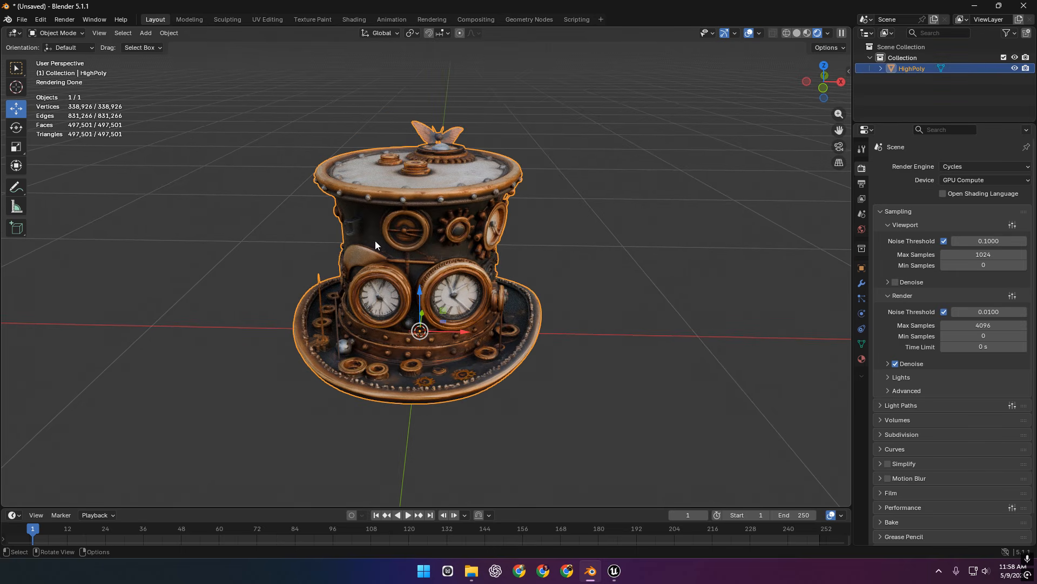
middle_click_drag(464, 215, 431, 228)
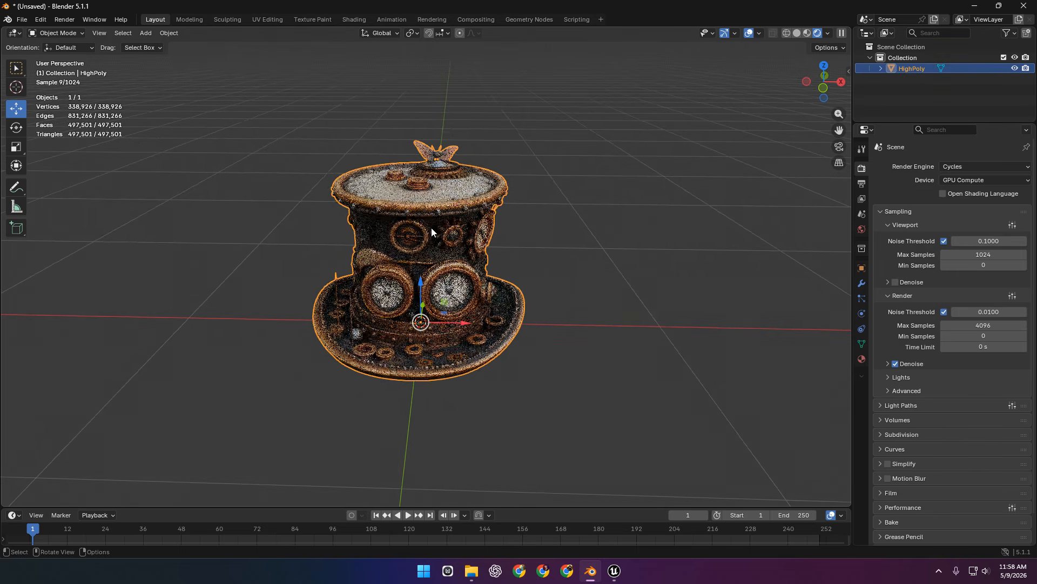
left_click(21, 20)
mouse_move(63, 184)
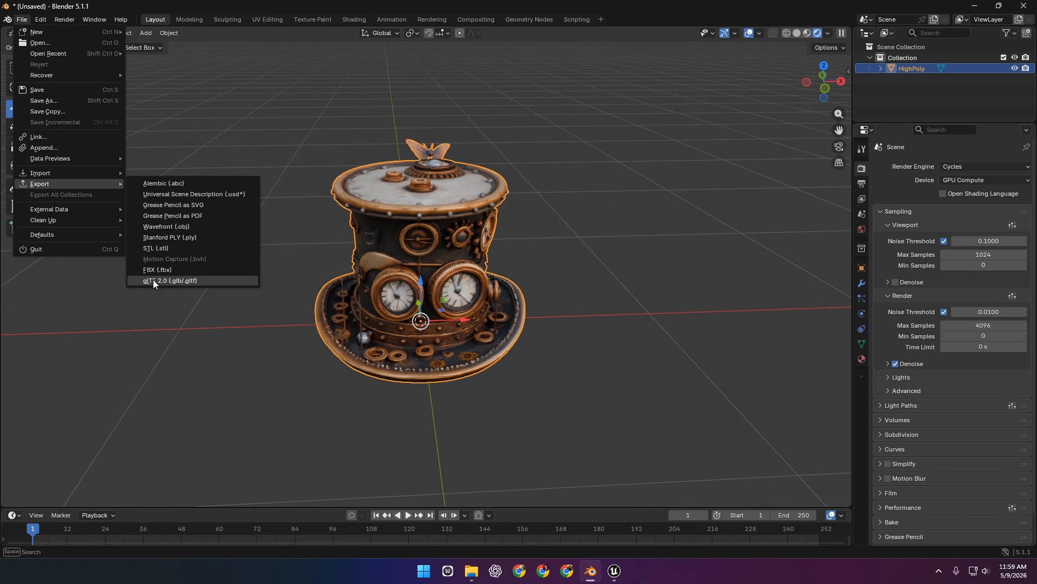
left_click(185, 281)
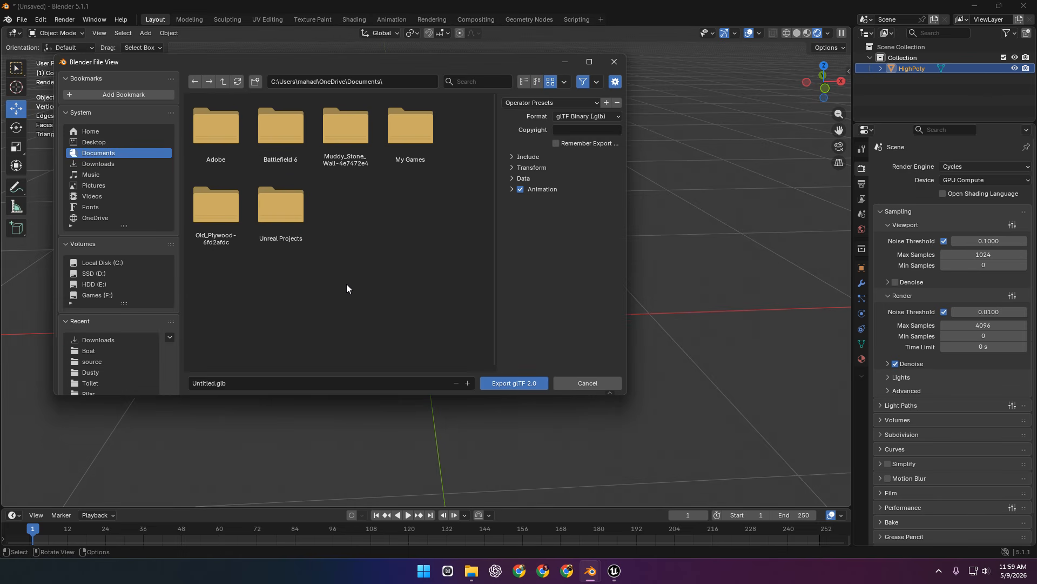
left_click(265, 384)
type("Hat")
left_click(513, 383)
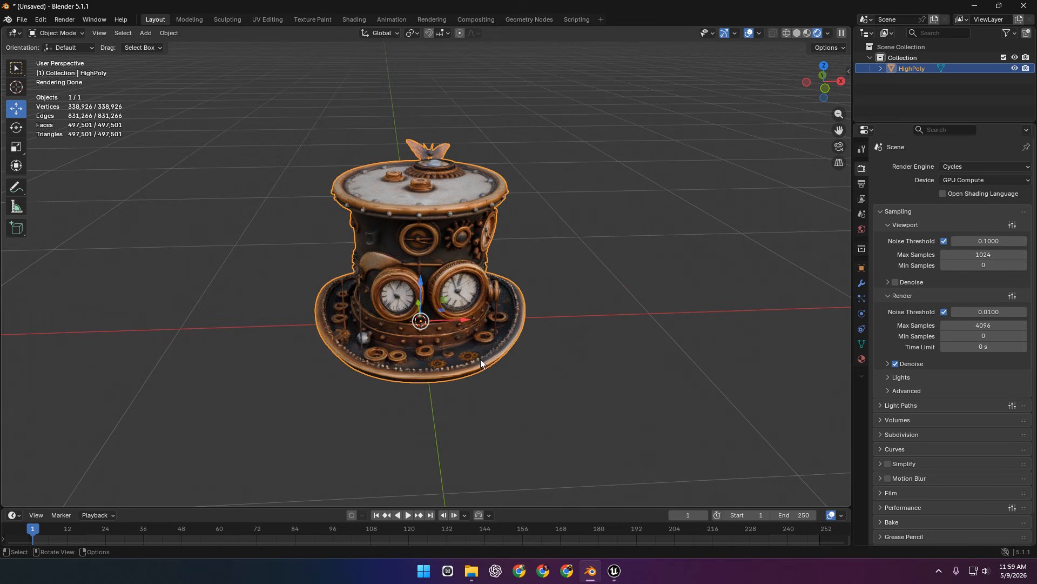
Switch to Unreal Engine and import Hat.glb into the Models content folder with the default pipeline settings
key("alt+Tab")
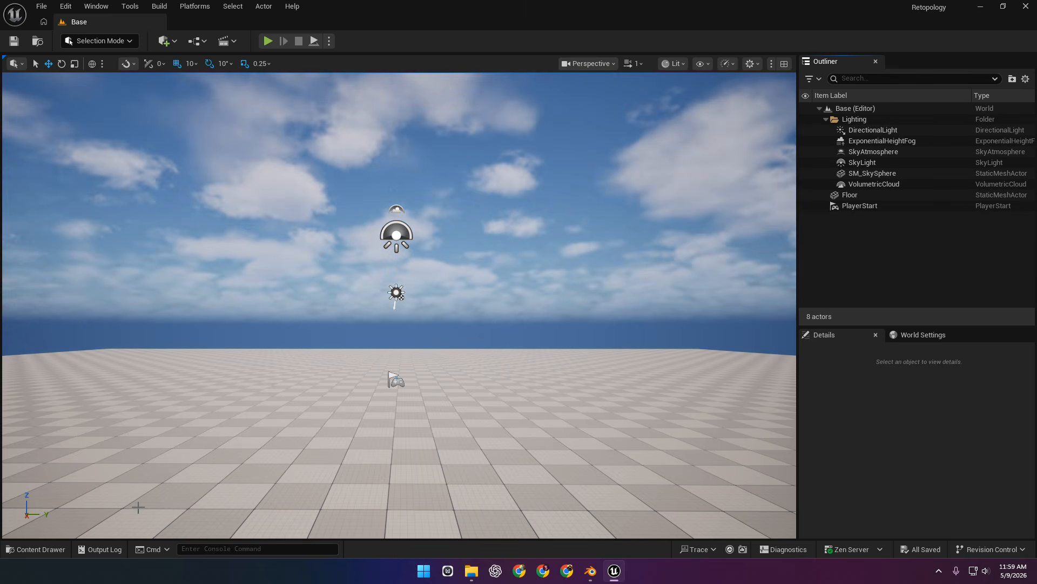
left_click(42, 547)
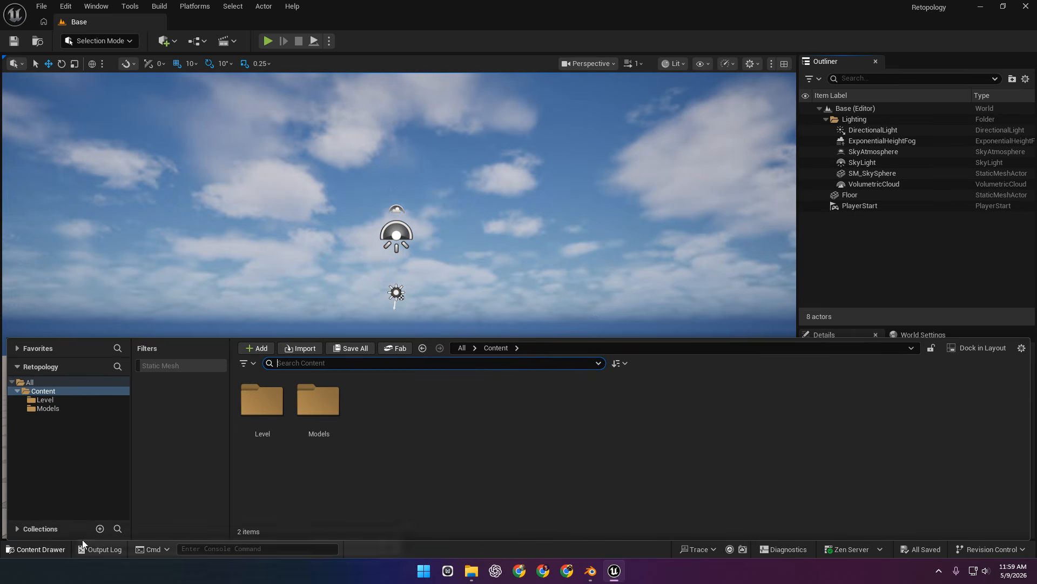
double_click(334, 388)
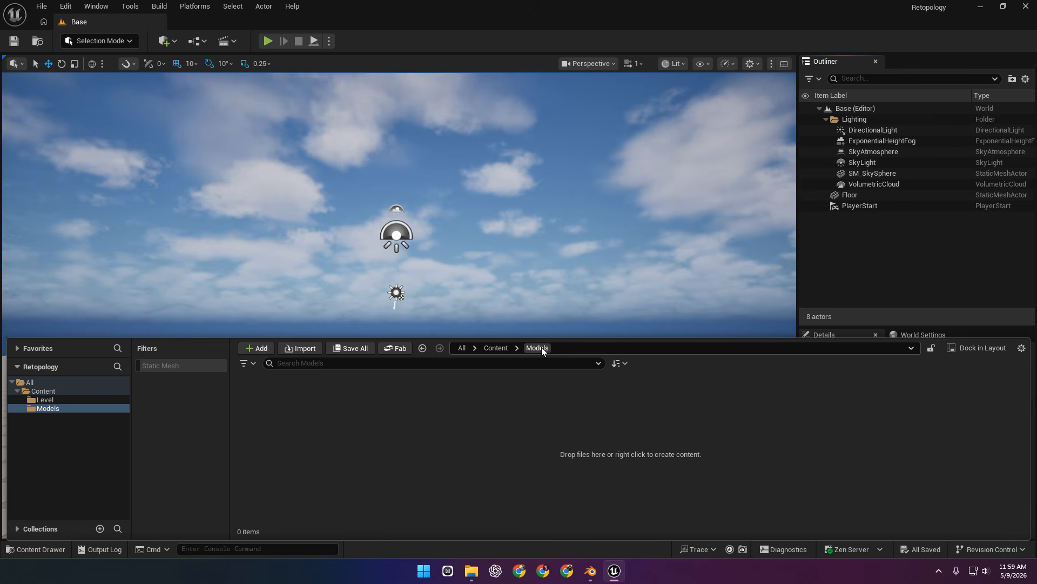
left_click_drag(1, 354, 528, 430)
left_click_drag(466, 414, 466, 413)
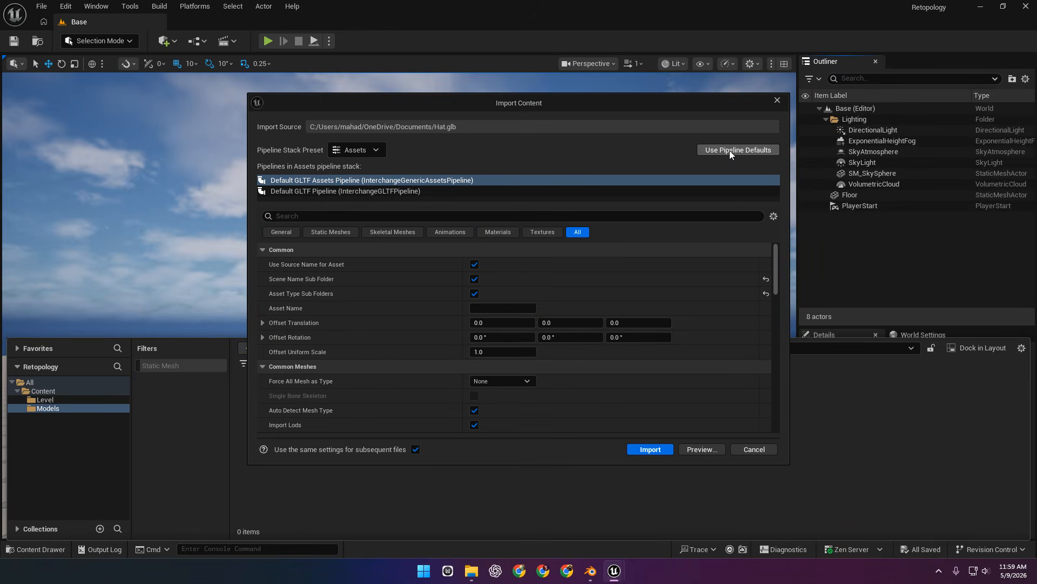
left_click(650, 449)
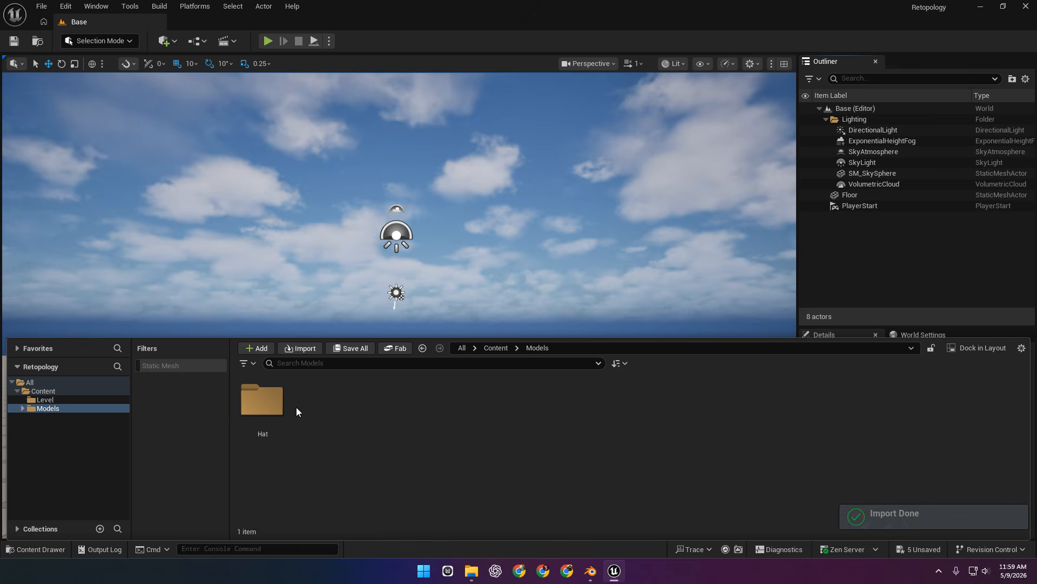
Inspect the imported Material_001 in the Hat asset's Materials folder
double_click(270, 402)
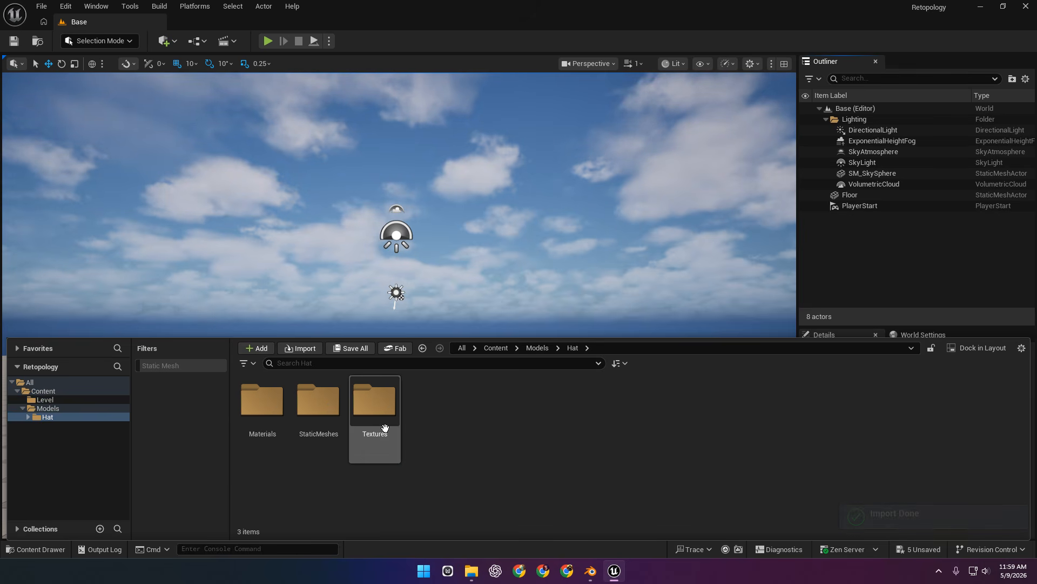
double_click(250, 406)
left_click(263, 411)
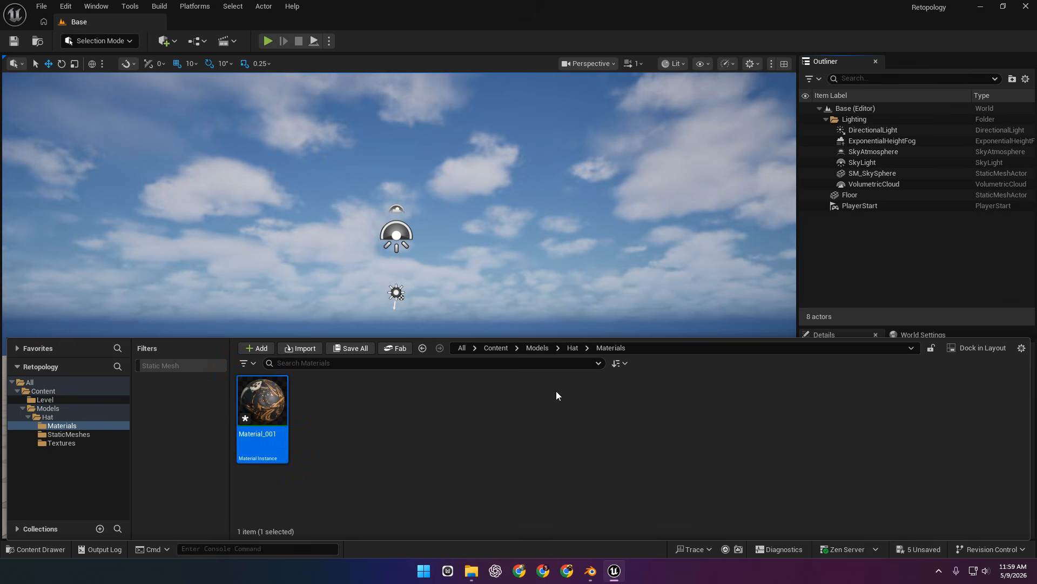
Open the Hat static mesh from the StaticMeshes folder in a docked editor and save it
left_click(572, 348)
double_click(316, 413)
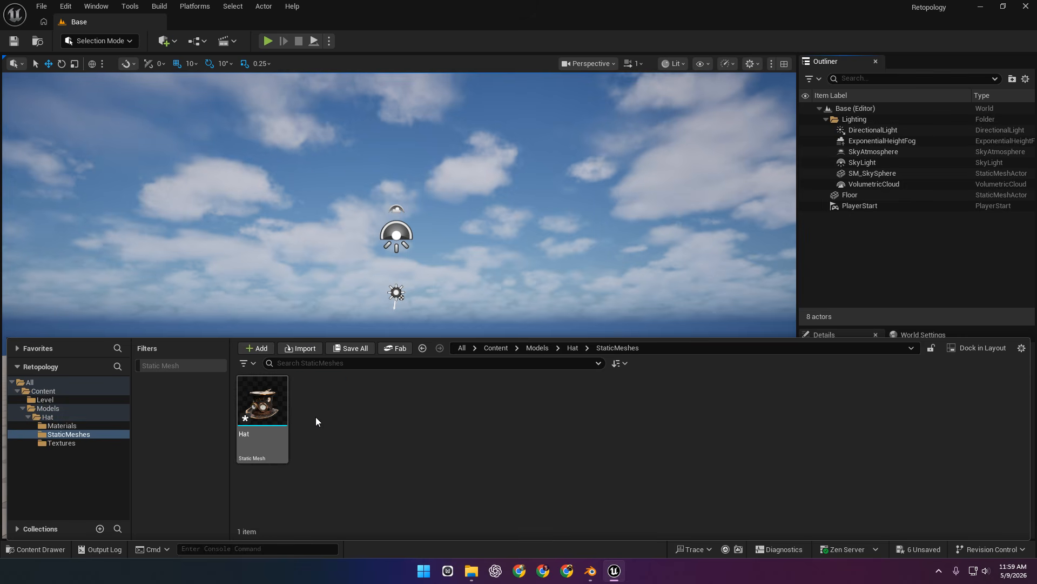
left_click(266, 411)
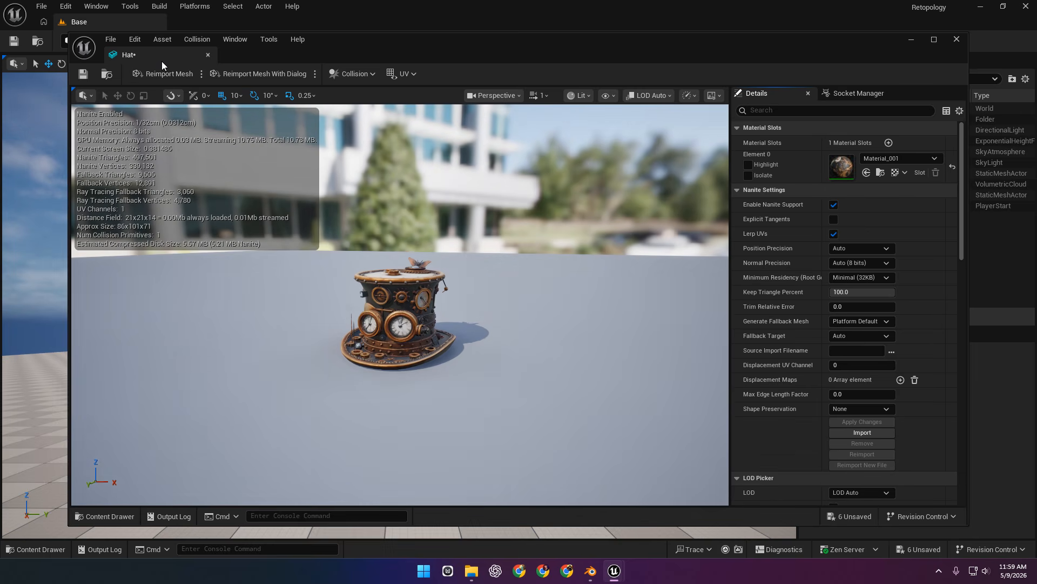
left_click_drag(161, 60, 204, 25)
left_click(14, 41)
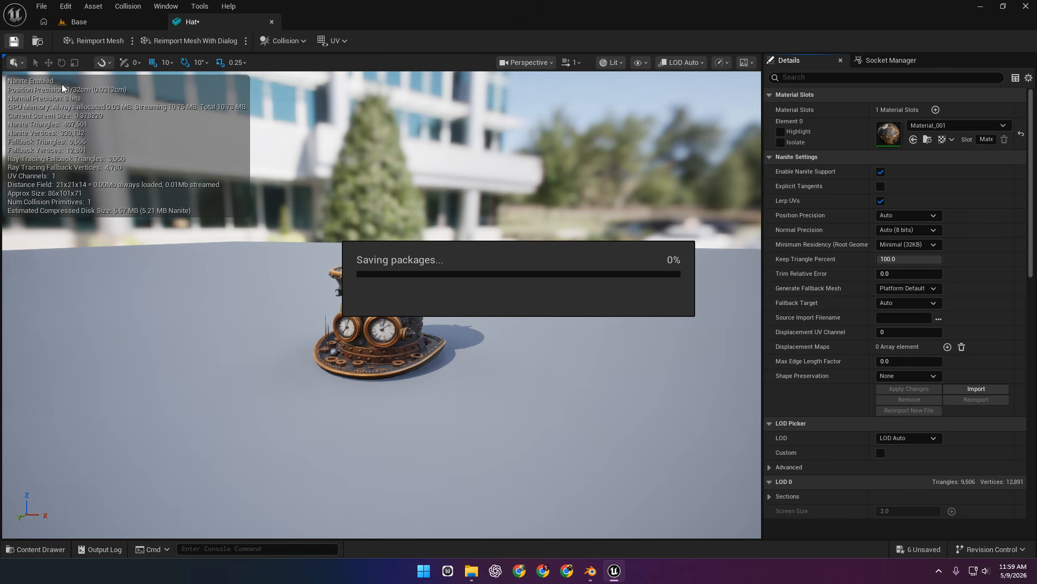
Disable Nanite support on the Hat mesh, applying the change while closing its editor, and reopen the mesh
scroll(340, 306, "up", 10)
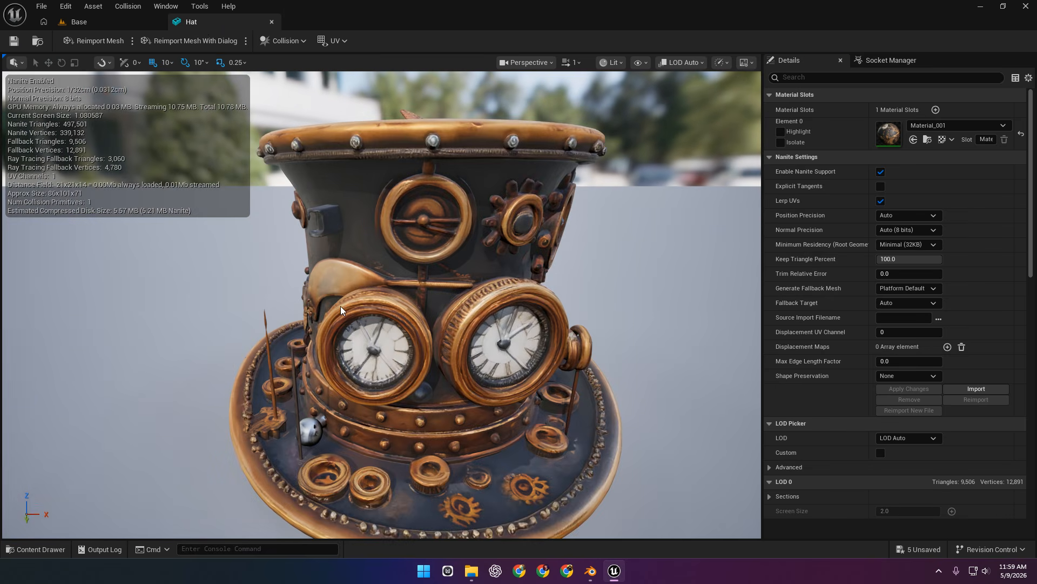
right_click_drag(427, 332, 411, 327)
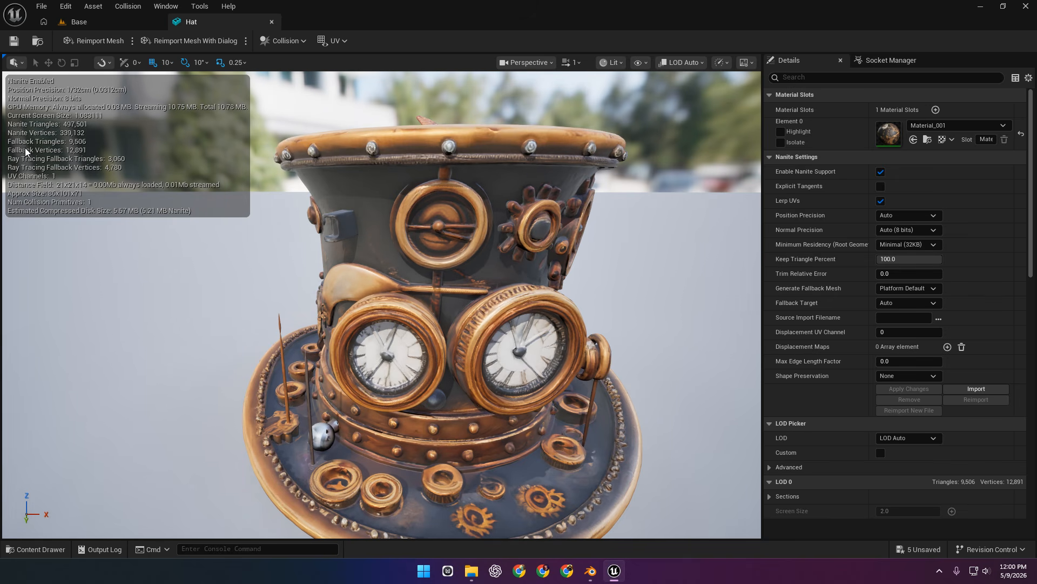
left_click(881, 171)
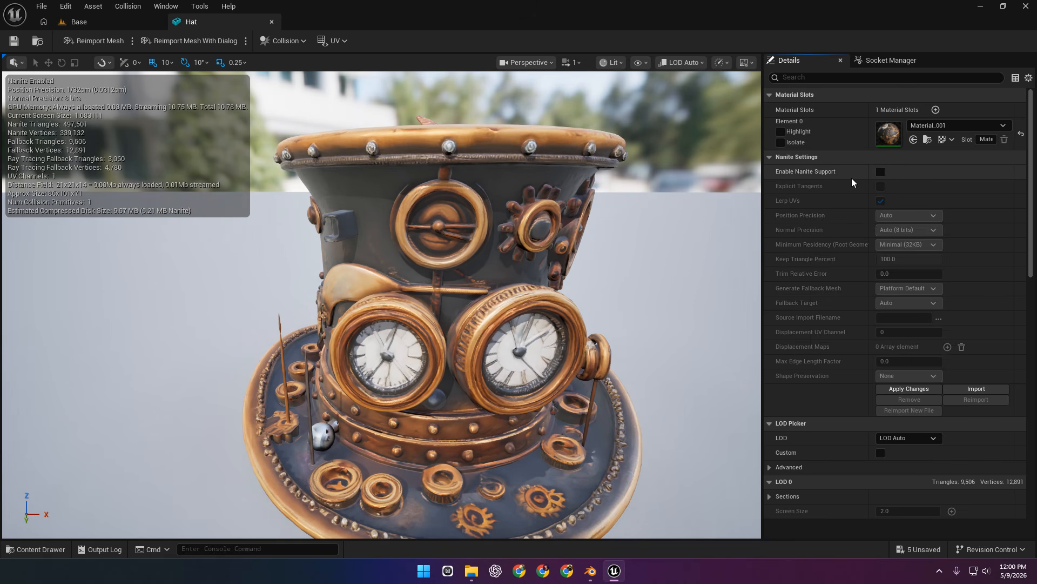
left_click(271, 22)
left_click(511, 307)
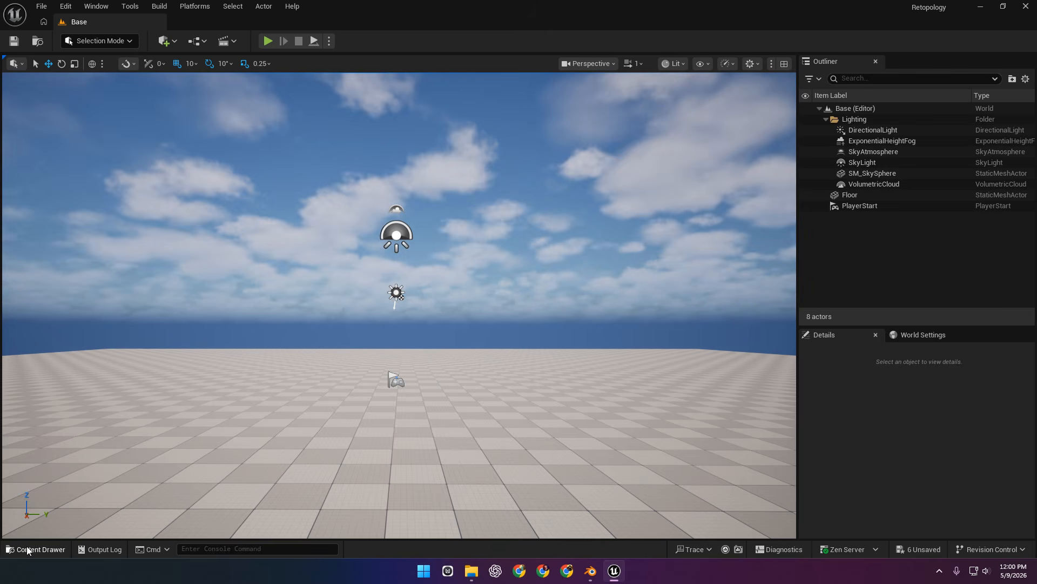
left_click(35, 549)
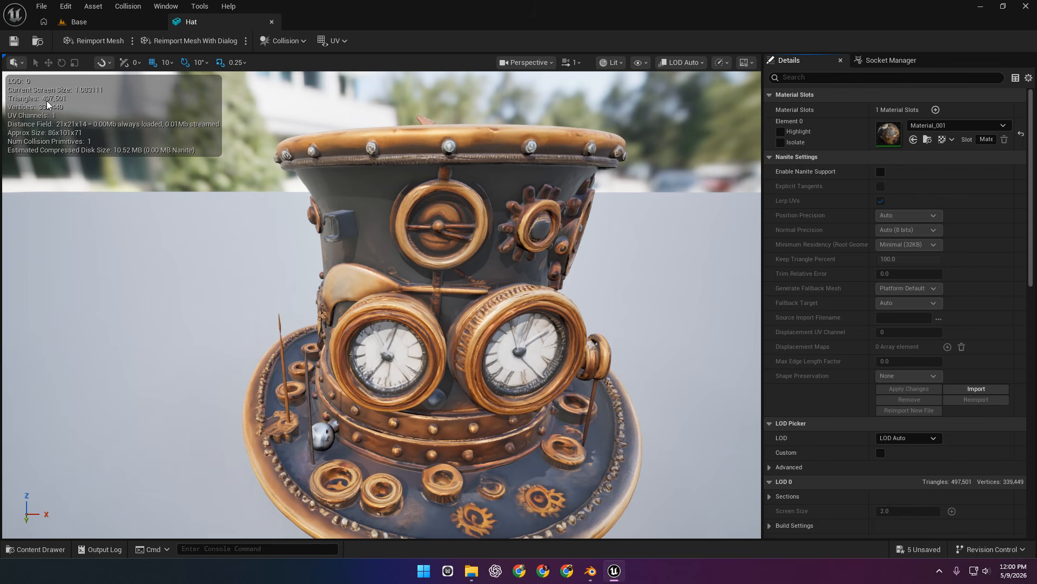
Set the Hat mesh's Number of LODs to 2 and apply the change
mouse_move(472, 288)
right_mouse_down()
mouse_move(449, 301)
mouse_move(465, 301)
right_mouse_up()
scroll(846, 255, "down", 2)
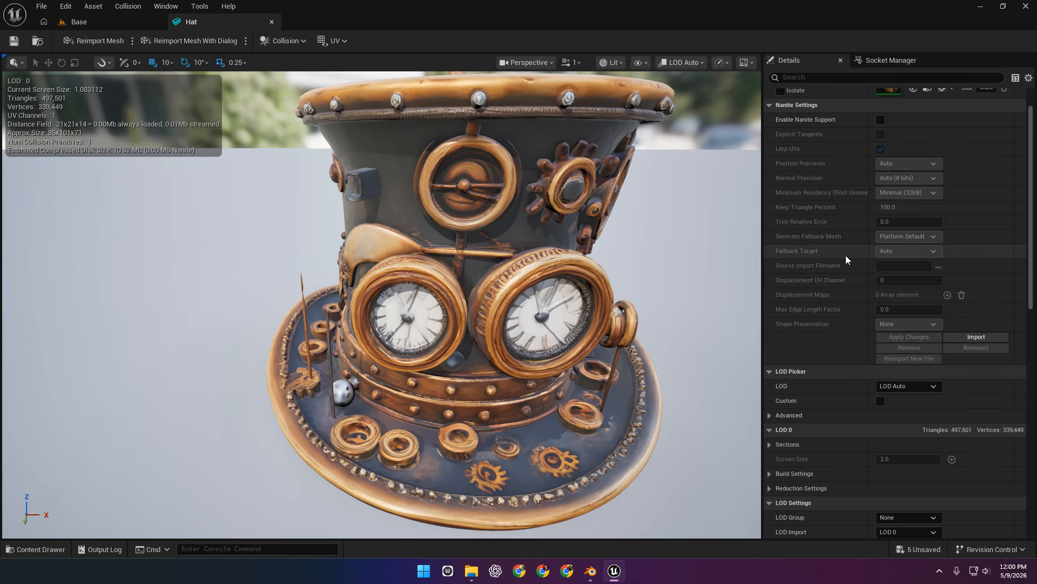
scroll(845, 255, "up", 2)
left_click(768, 156)
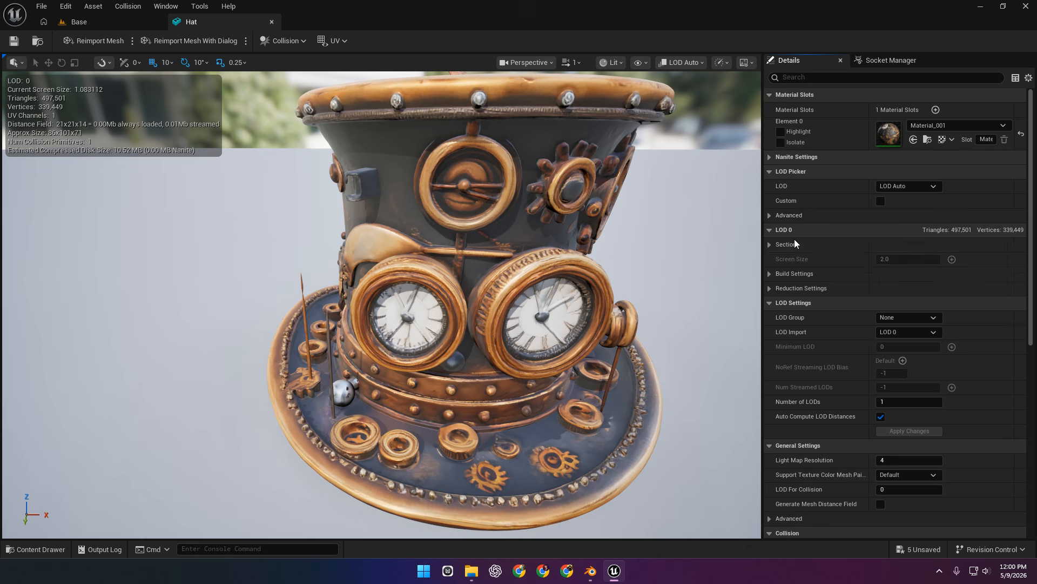
scroll(802, 371, "down", 3)
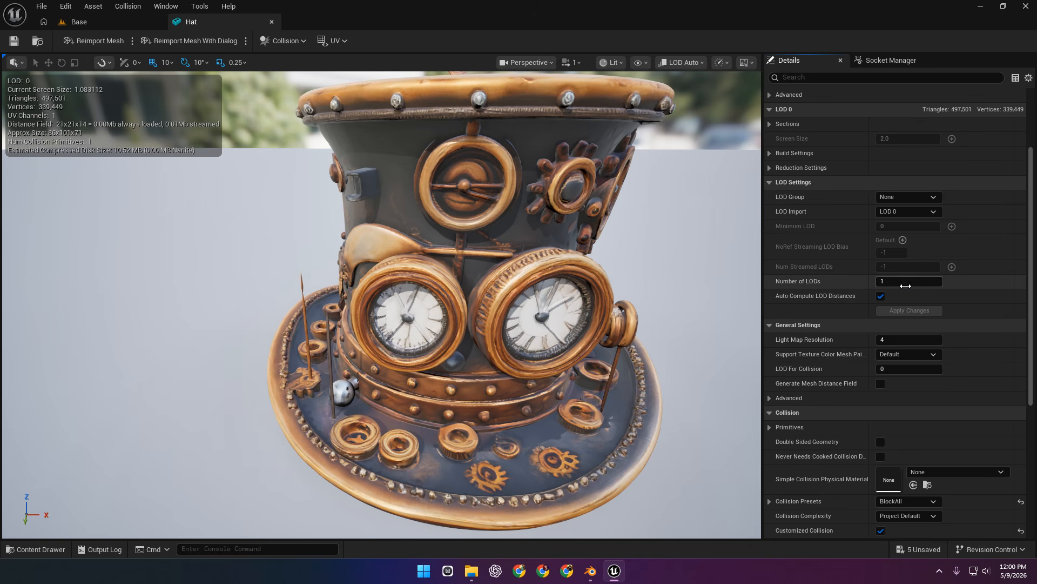
left_click_drag(897, 283, 907, 284)
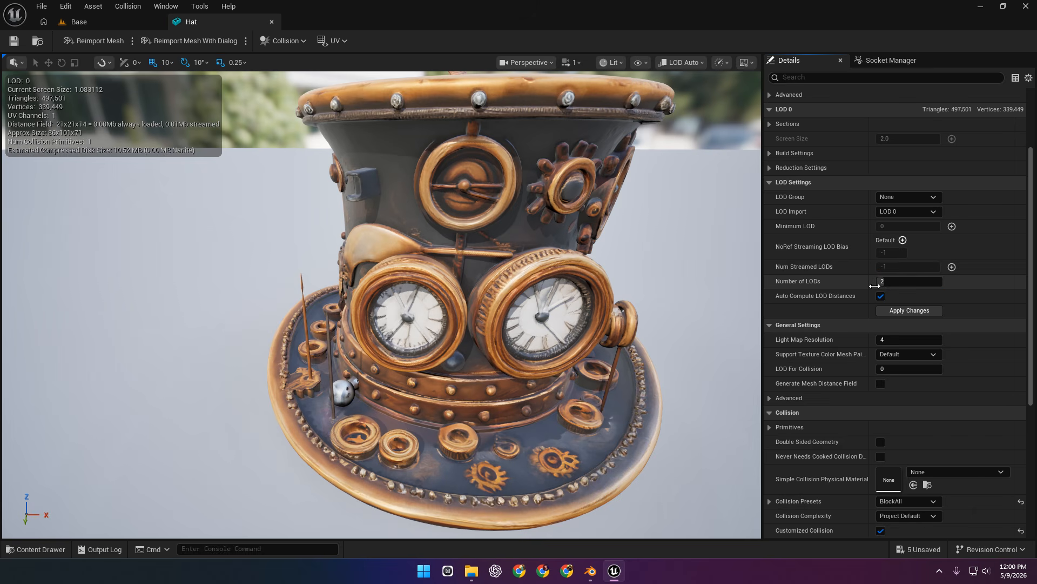
left_click(908, 313)
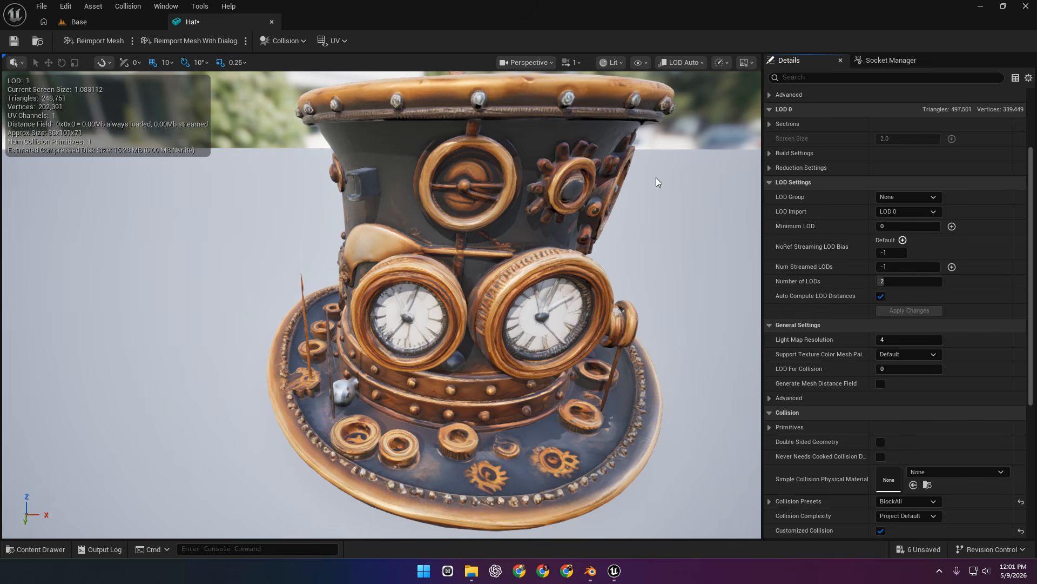
Examine the hat with automatic LOD selection from different distances and angles
left_click_drag(577, 222, 535, 215)
scroll(599, 221, "down", 4)
right_click_drag(535, 215, 735, 234)
scroll(844, 296, "down", 2)
scroll(825, 293, "up", 3)
scroll(834, 285, "down", 2)
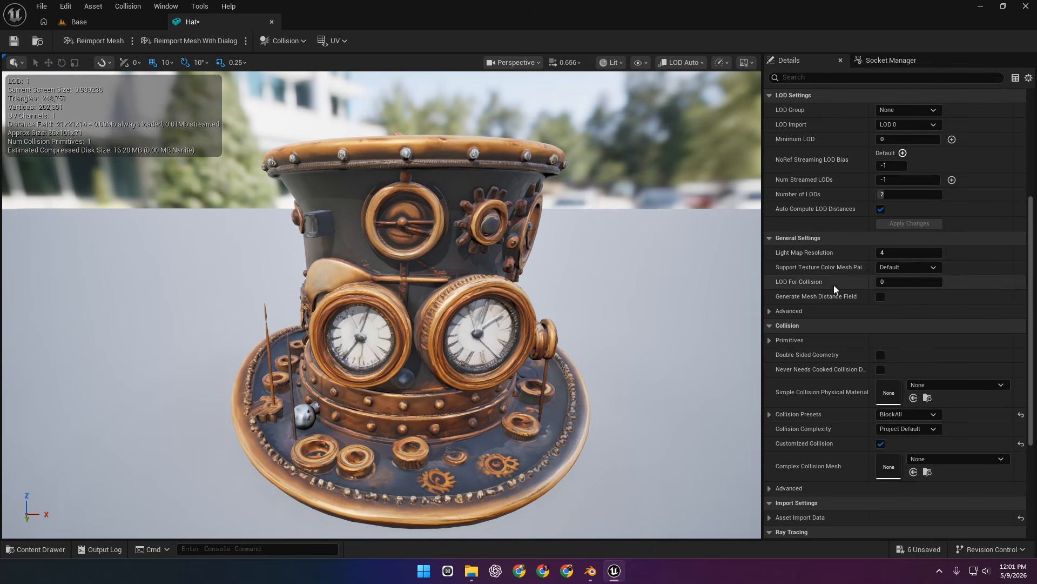
Preview the hat at LOD 1 and LOD 0 for comparison, leaving LOD 1 selected
scroll(835, 351, "up", 5)
left_click(903, 186)
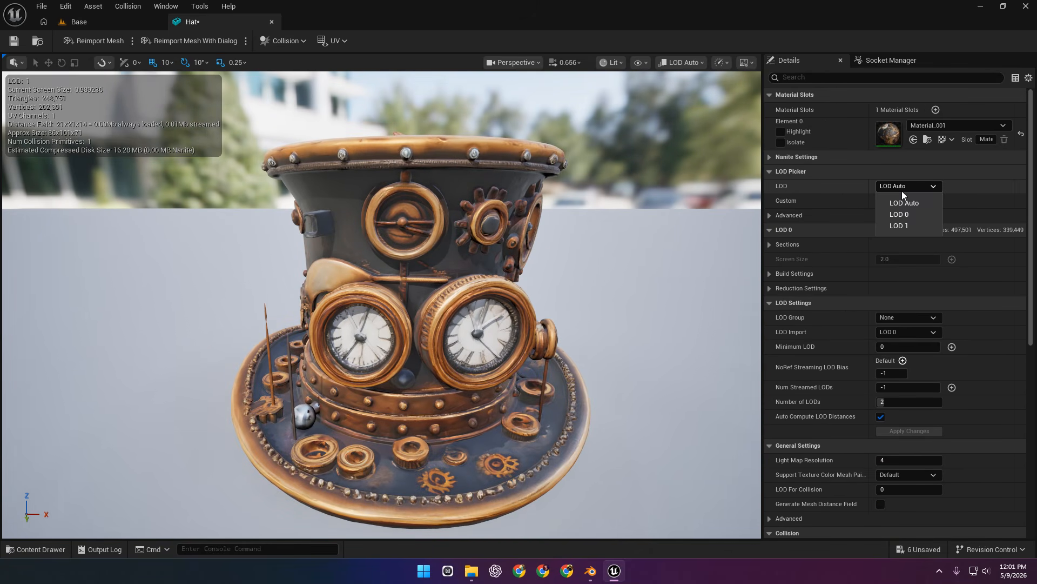
left_click(909, 226)
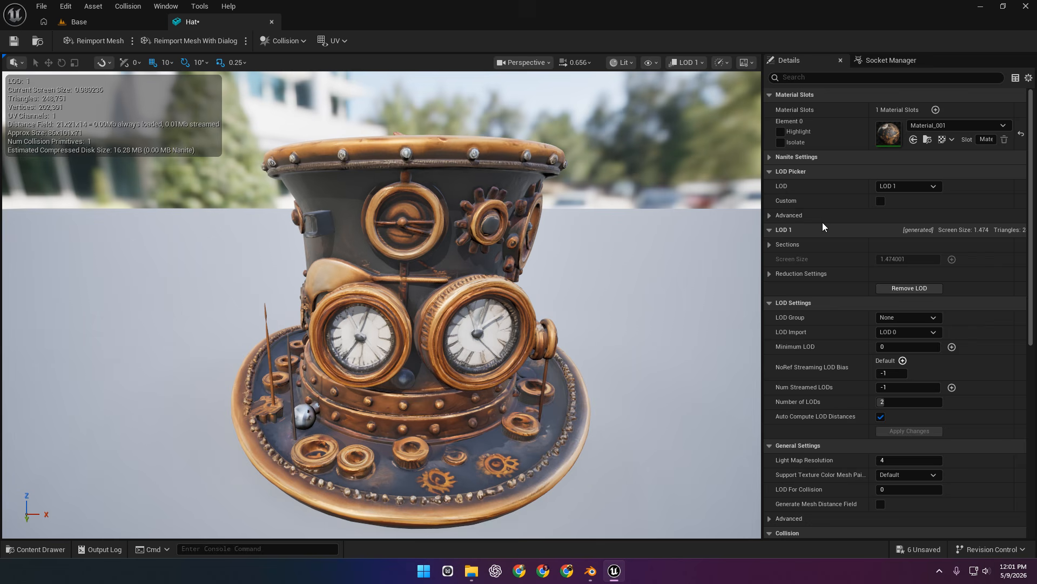
left_click(902, 188)
left_click(905, 214)
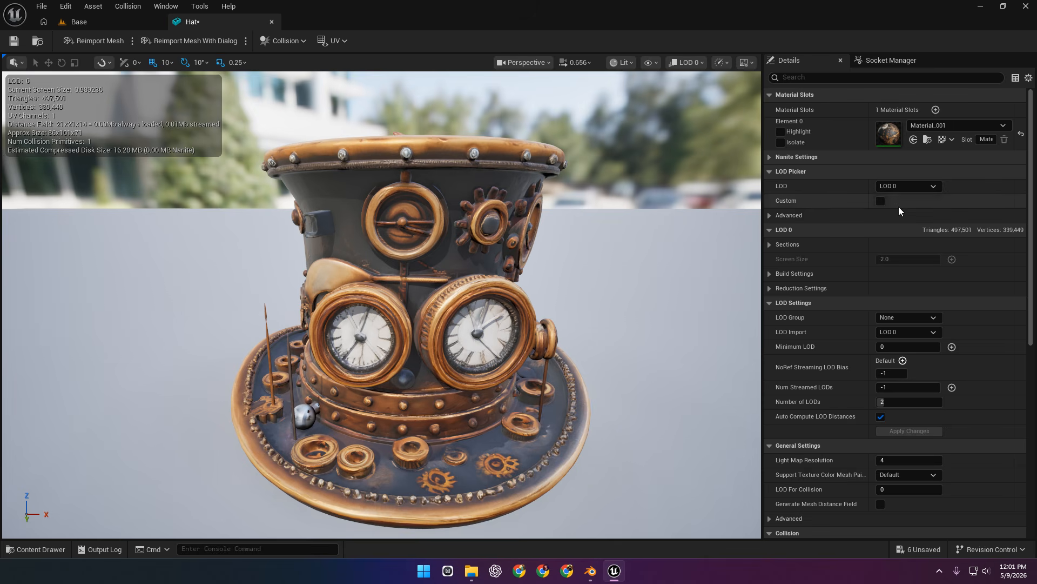
left_click(892, 189)
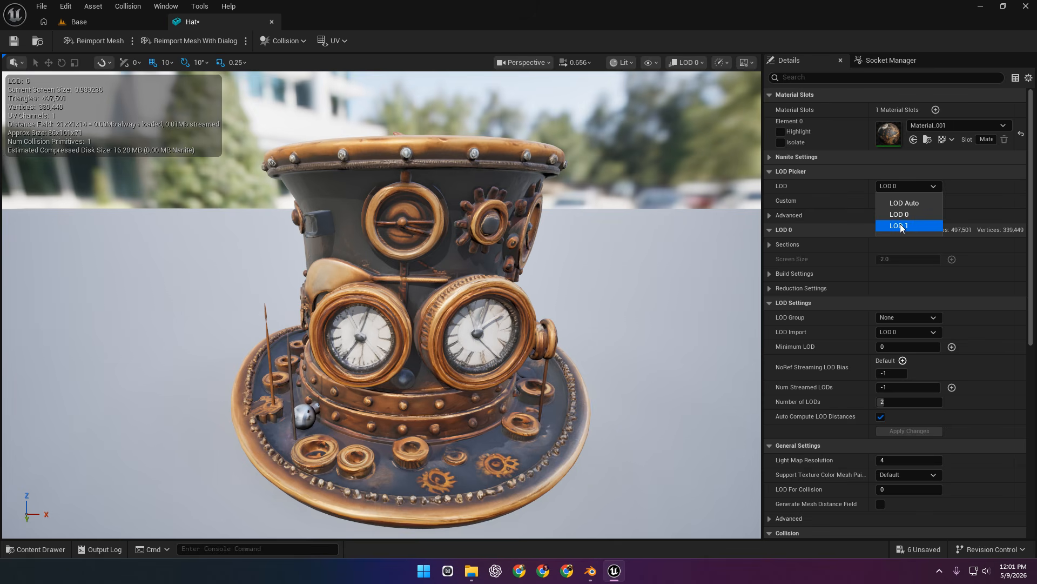
left_click(905, 226)
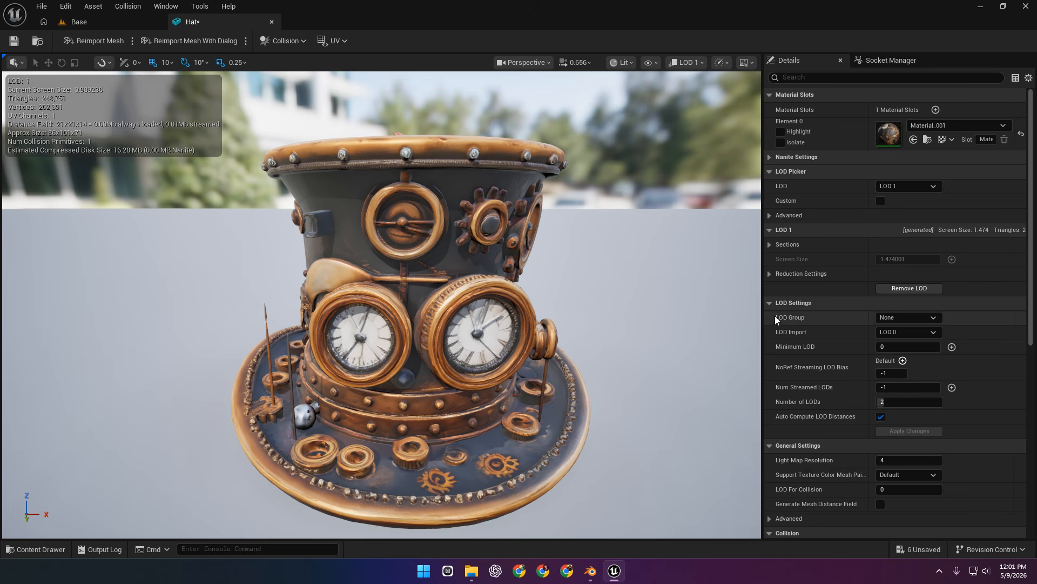
Look through the Hat mesh's LOD, general and collision settings
scroll(845, 372, "down", 5)
scroll(845, 367, "down", 5)
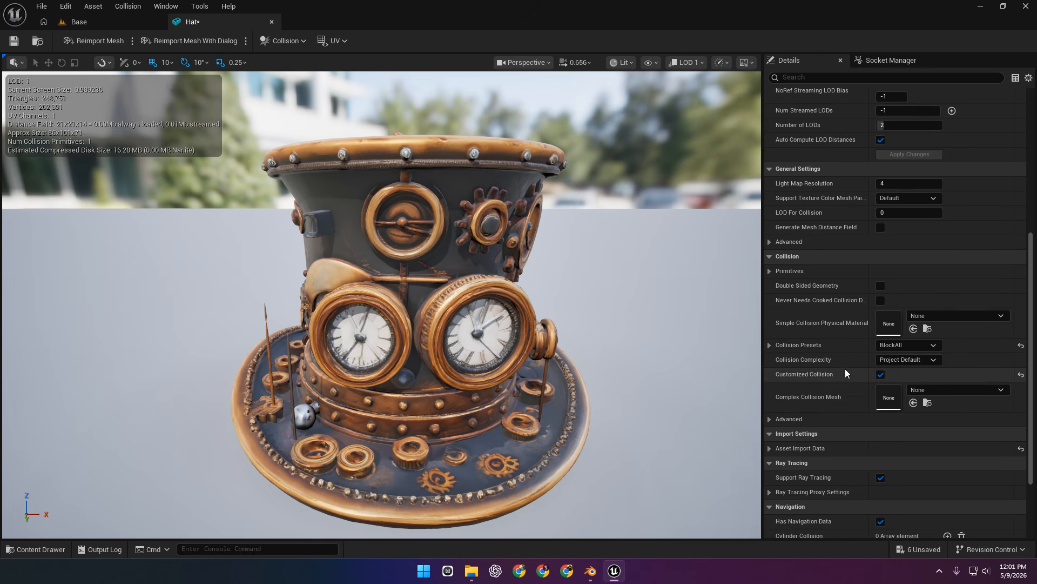
scroll(845, 370, "up", 7)
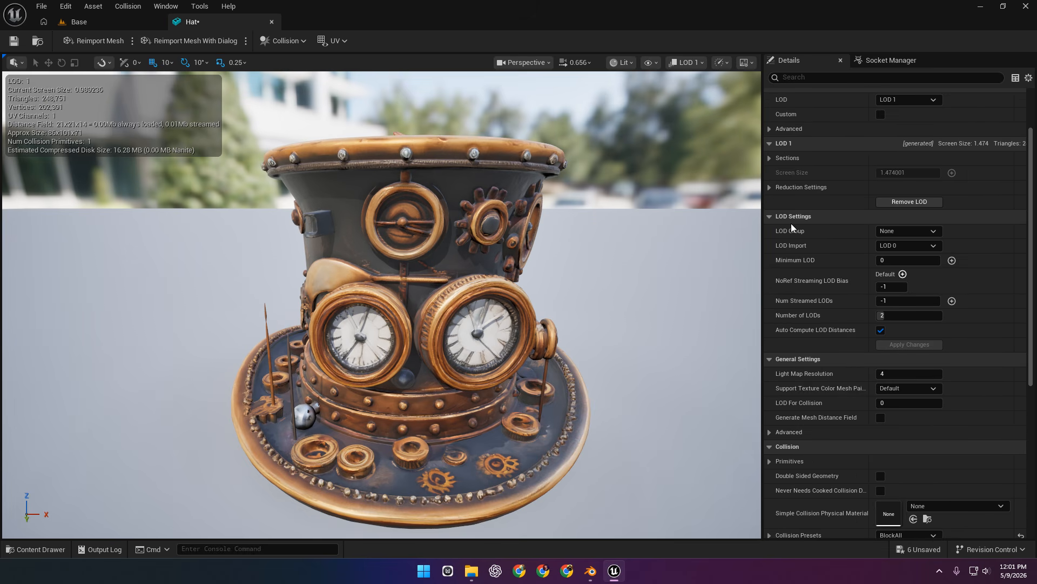
Reduce LOD 1 of the Hat mesh to 5 percent triangles, apply the change and save the asset
left_click(771, 189)
scroll(865, 258, "up", 1)
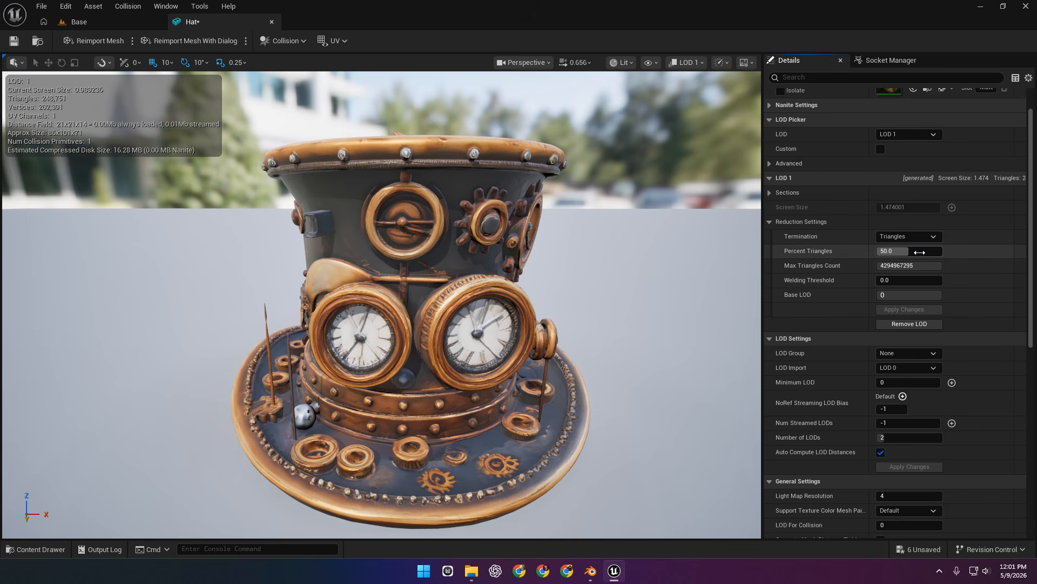
left_click(919, 252)
type("5")
key("Return")
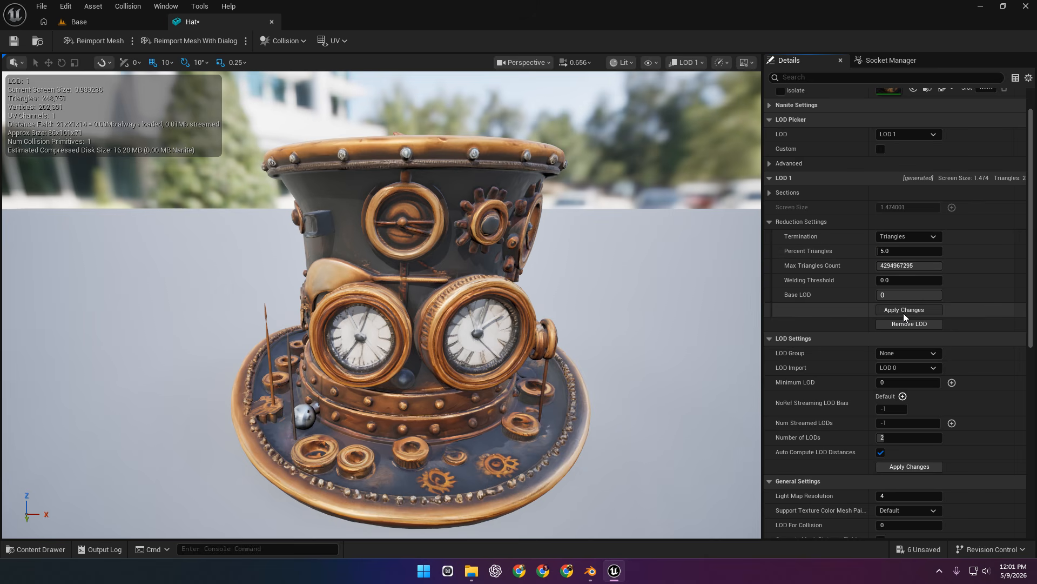
left_click(904, 311)
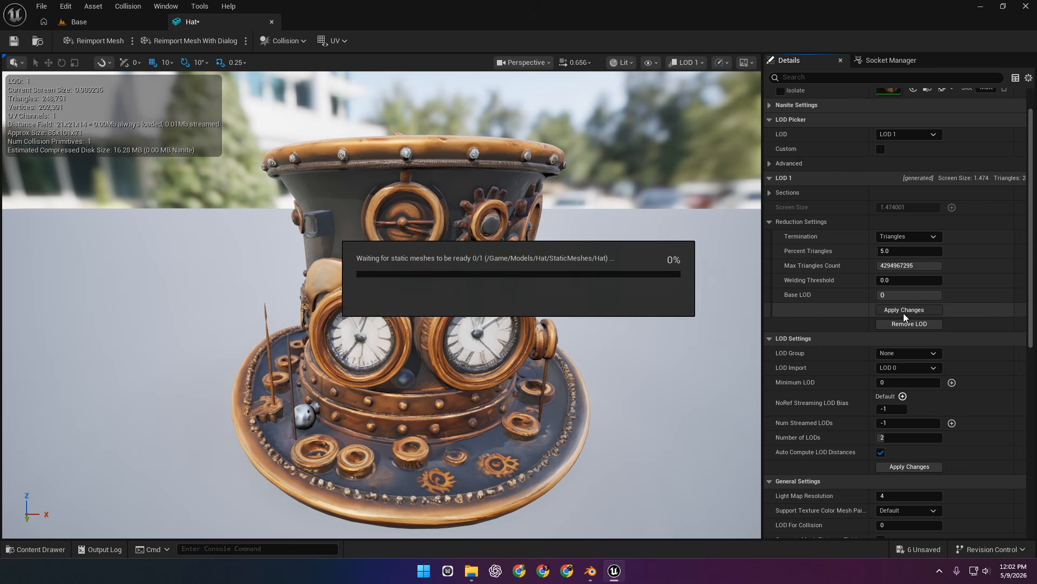
left_click(15, 41)
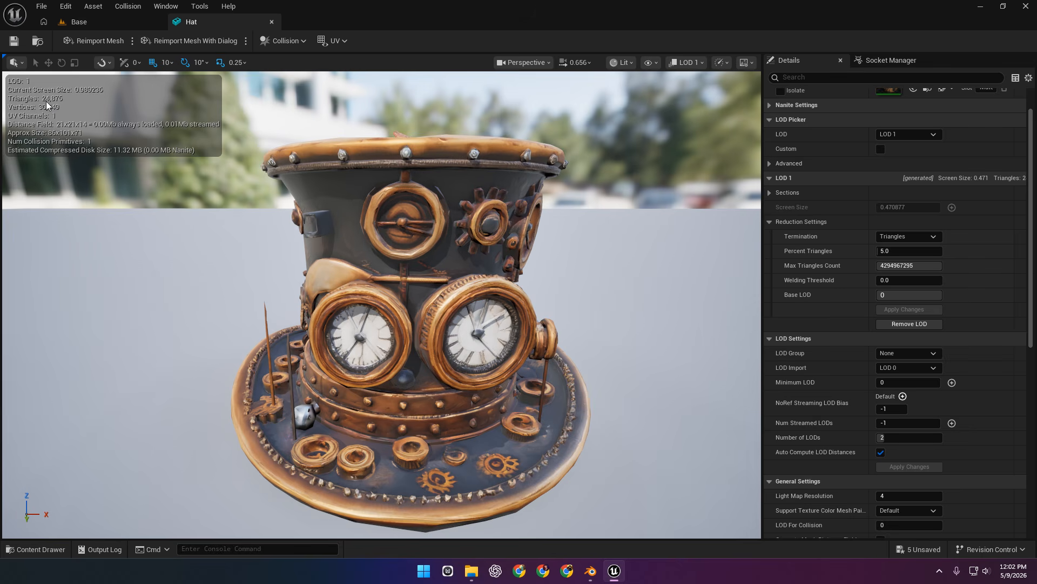
Compare the Hat mesh at LOD 0 with the reduced LOD 1
left_click(896, 135)
left_click(901, 163)
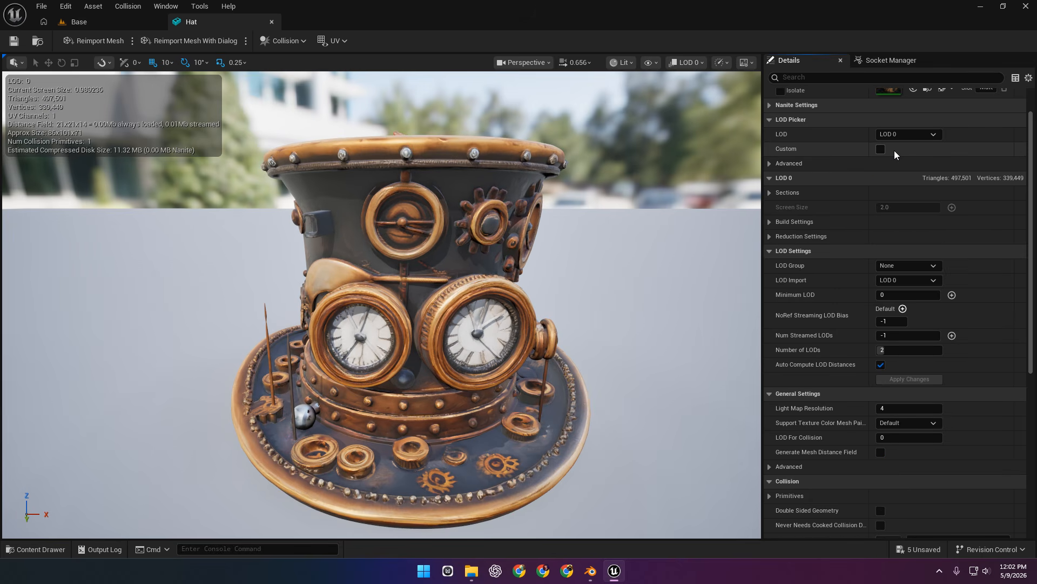
left_click(897, 135)
left_click(899, 154)
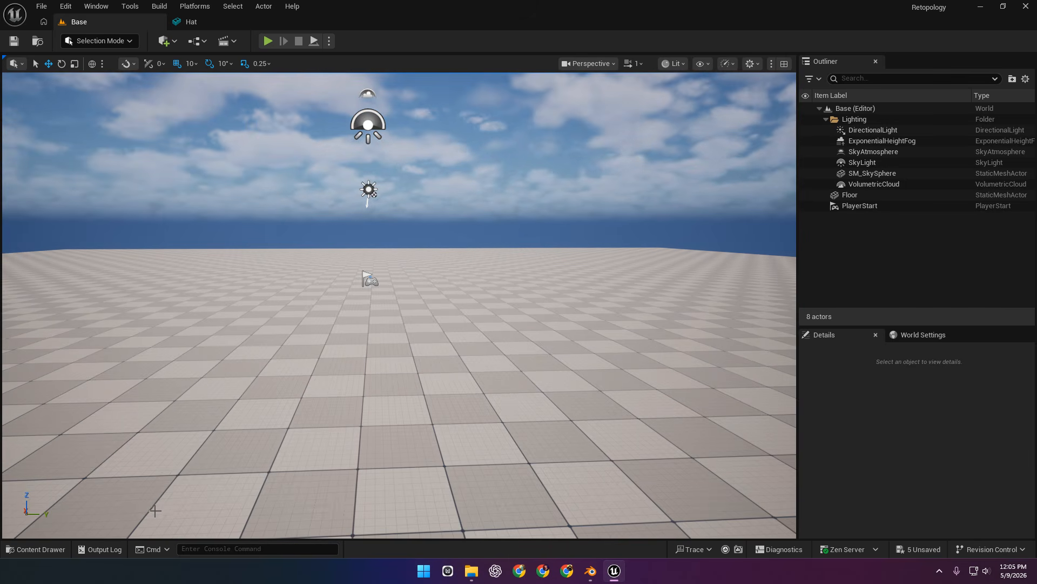
Place the Hat static mesh on the floor of the Base level and frame it
left_click(35, 549)
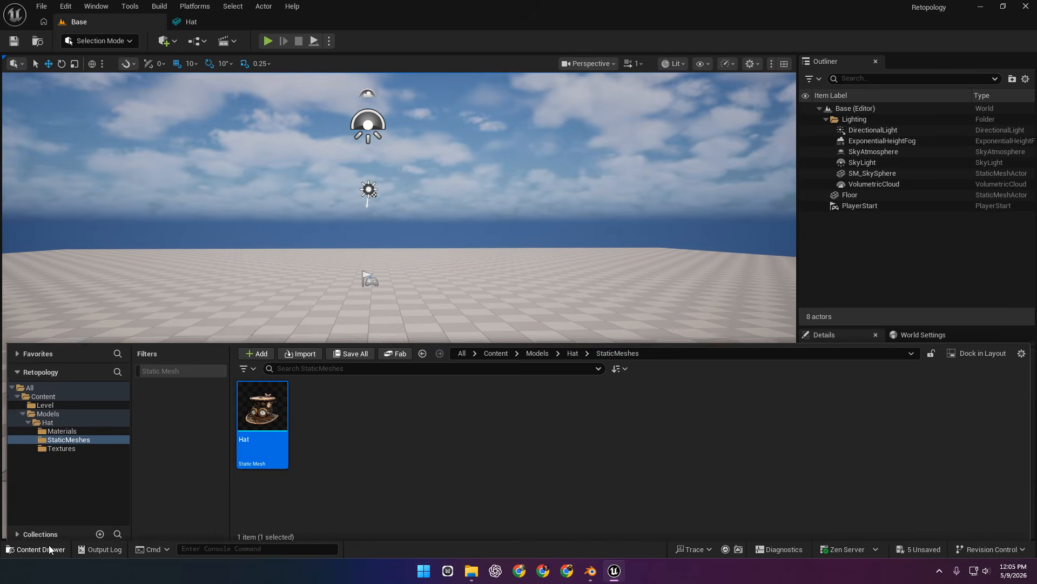
left_click_drag(262, 410, 281, 296)
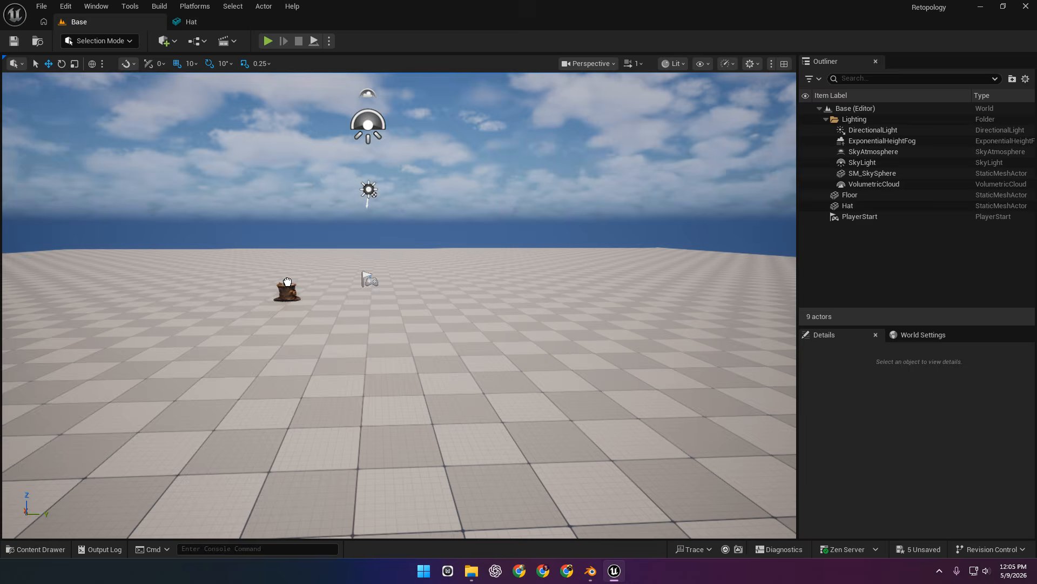
left_click(281, 302)
key("f")
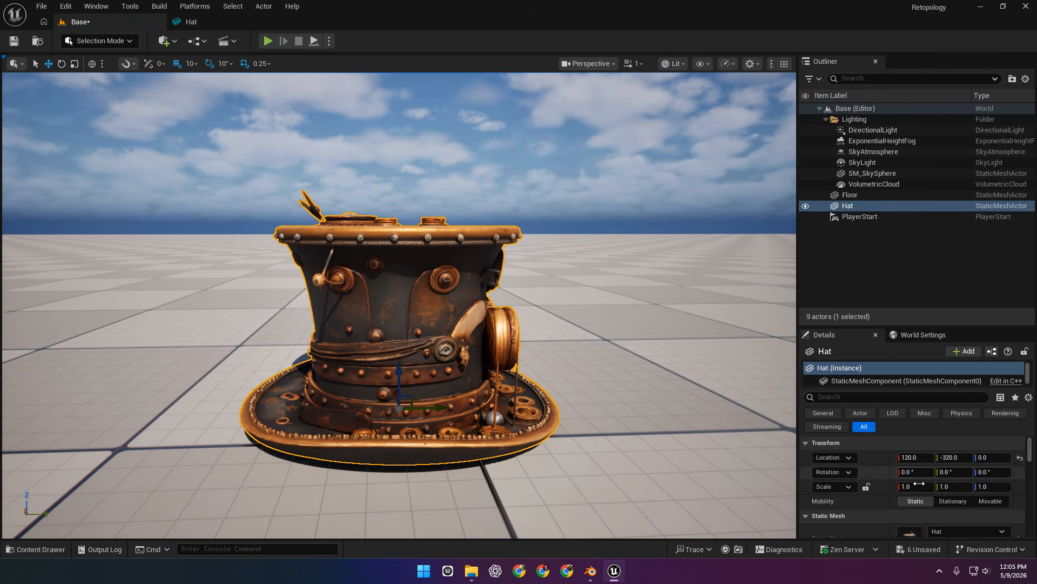
Lock the placed hat's scale proportions and set its scale to 2
left_click(866, 486)
left_click(919, 486)
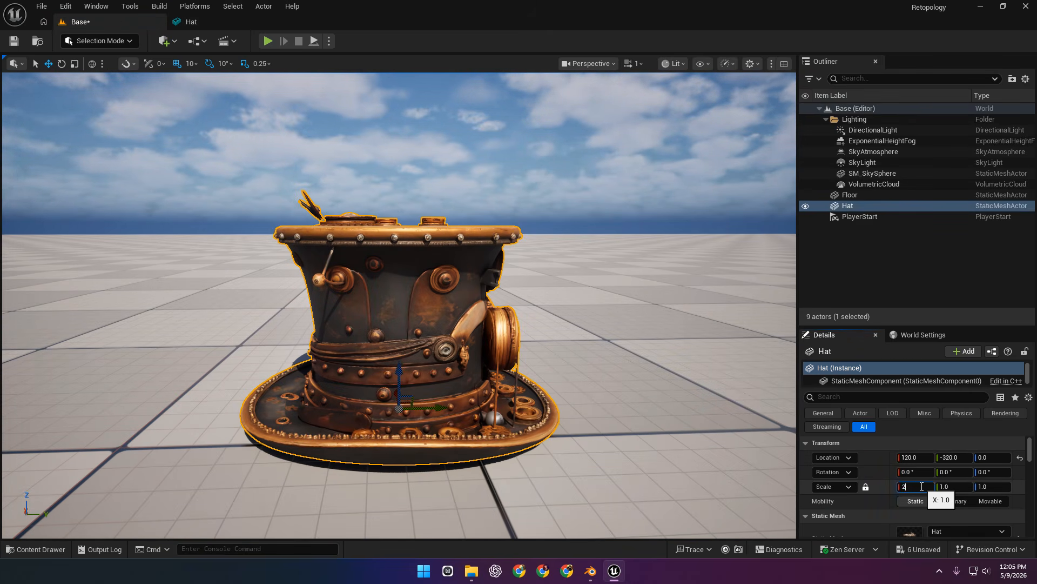
key("Return")
Rotate the hat to about 80° around Z and move it along the X axis to 1060
right_click_drag(595, 324, 400, 356)
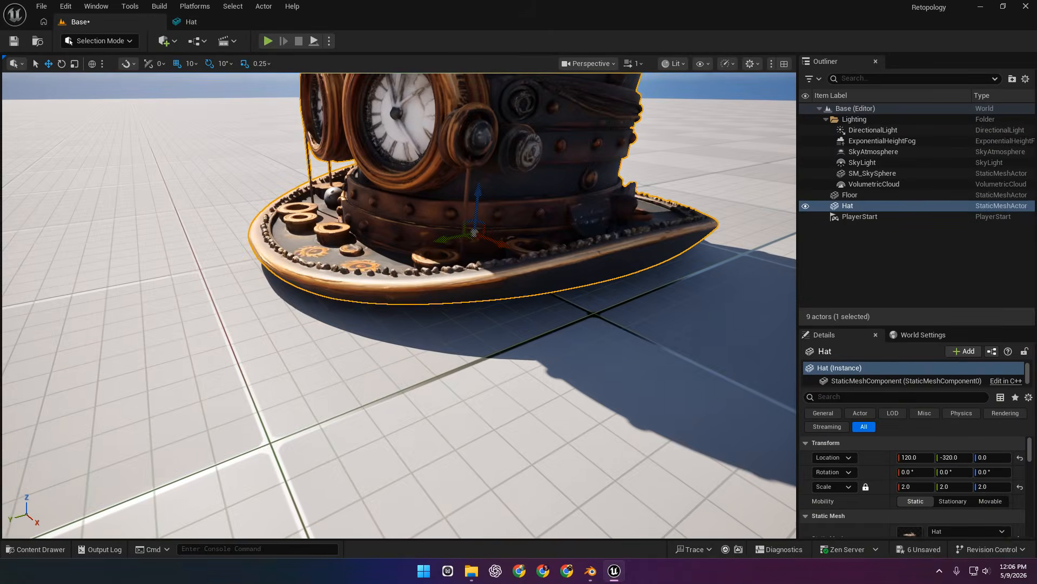
mouse_move(593, 361)
right_mouse_down()
mouse_move(702, 361)
mouse_move(675, 330)
mouse_move(578, 354)
mouse_move(592, 361)
right_mouse_up()
key("s")
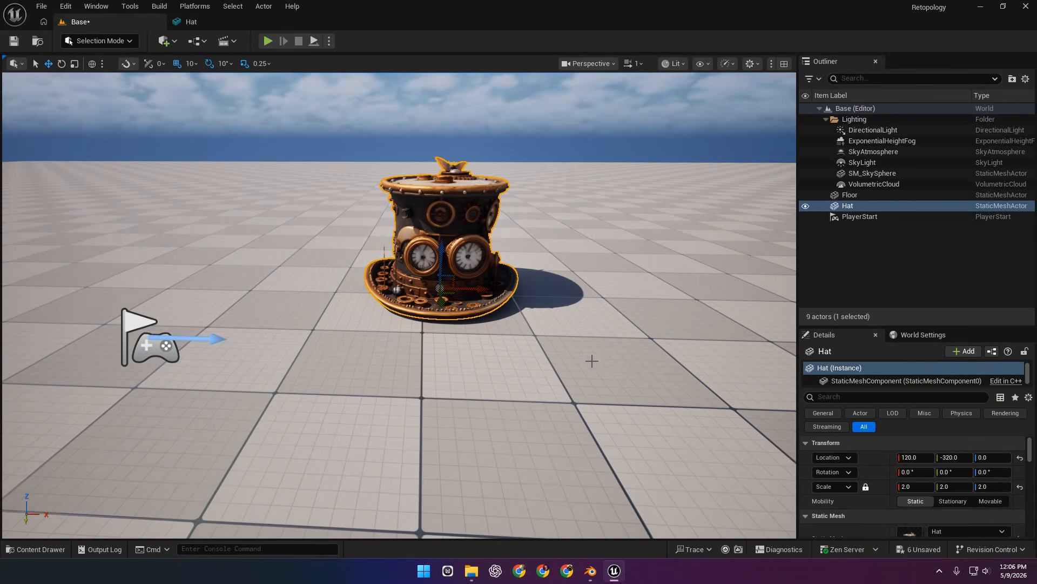
right_click_drag(530, 292, 359, 281)
key("e")
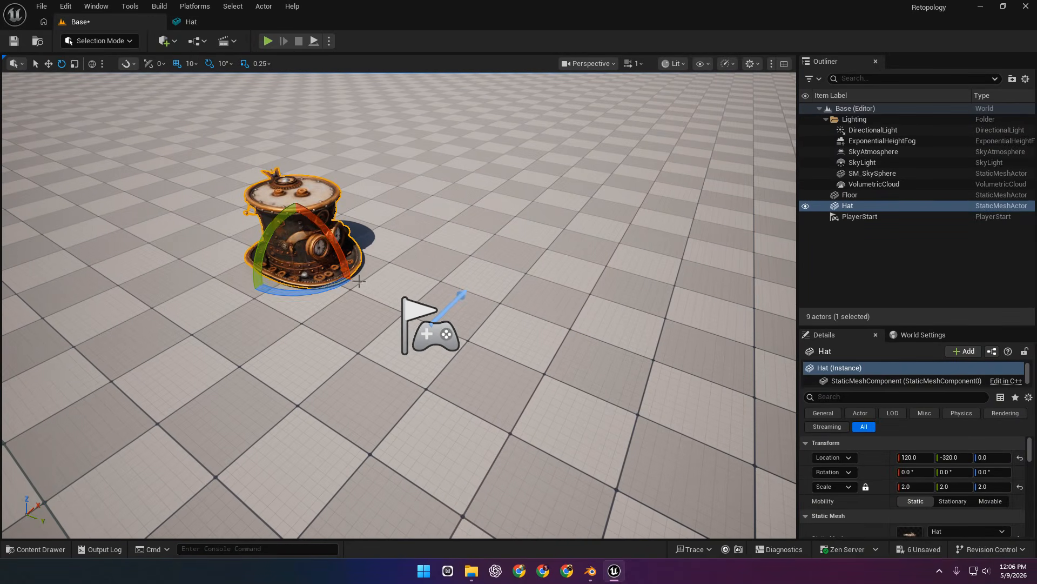
left_click_drag(339, 284, 381, 271)
key("w")
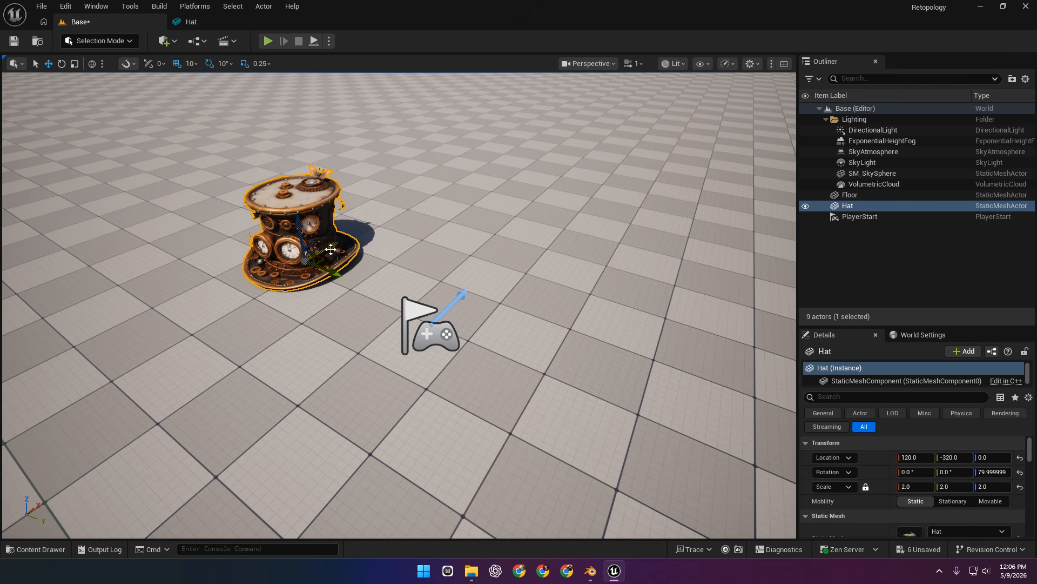
left_click_drag(331, 249, 537, 249)
Duplicate the hat along the Y axis, placing the copy beside it at Y -100
key("f")
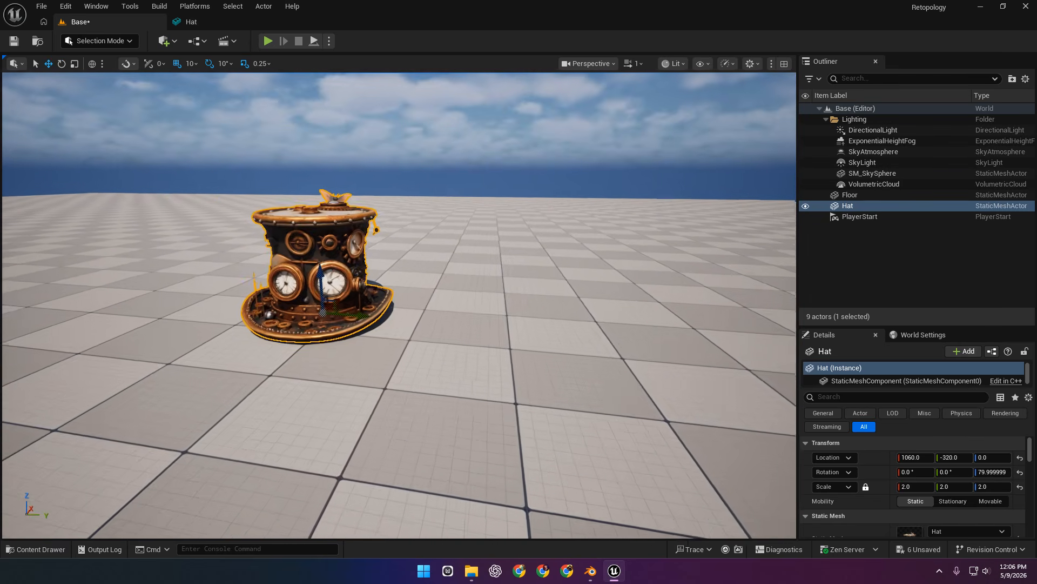
scroll(537, 251, "up", 3)
left_click_drag(347, 319, 513, 349, "alt")
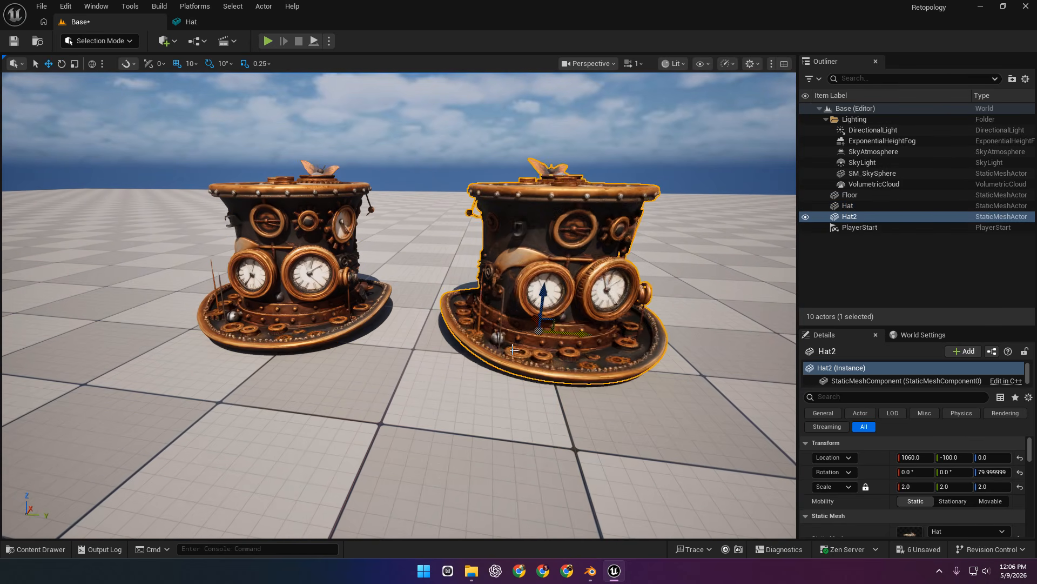
key("a")
right_click_drag(513, 350, 547, 359)
Filter the original hat's details by "lod", enlarge the properties area and open the Forced Lod Model value
left_click(351, 279)
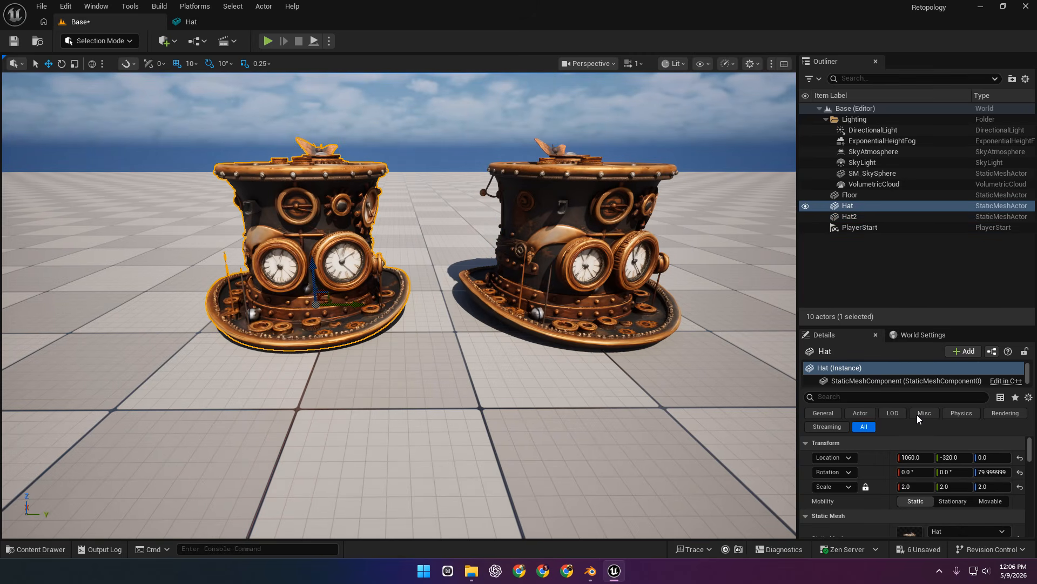
left_click(904, 399)
type("lod")
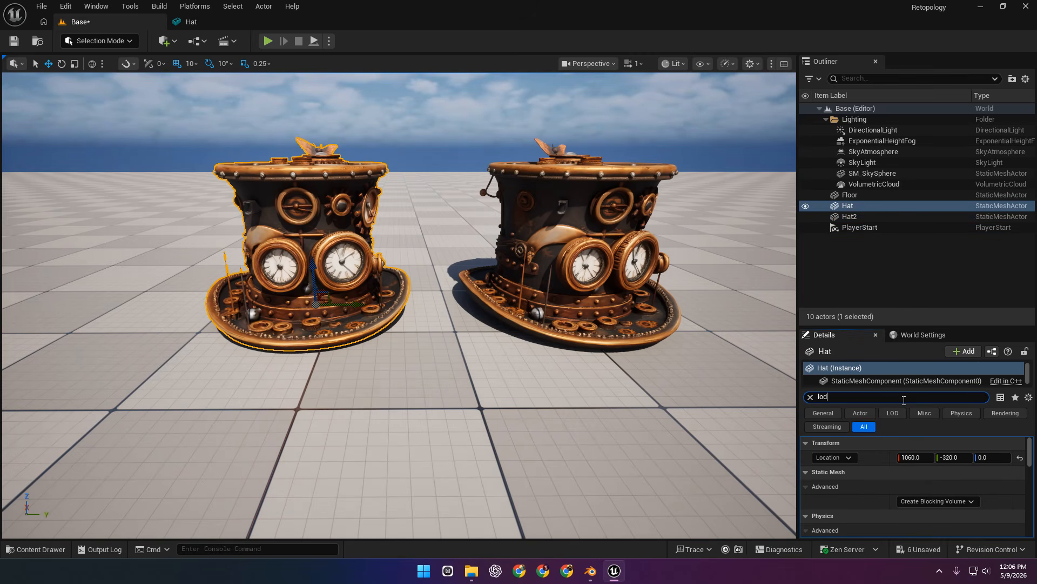
left_click_drag(885, 327, 885, 246)
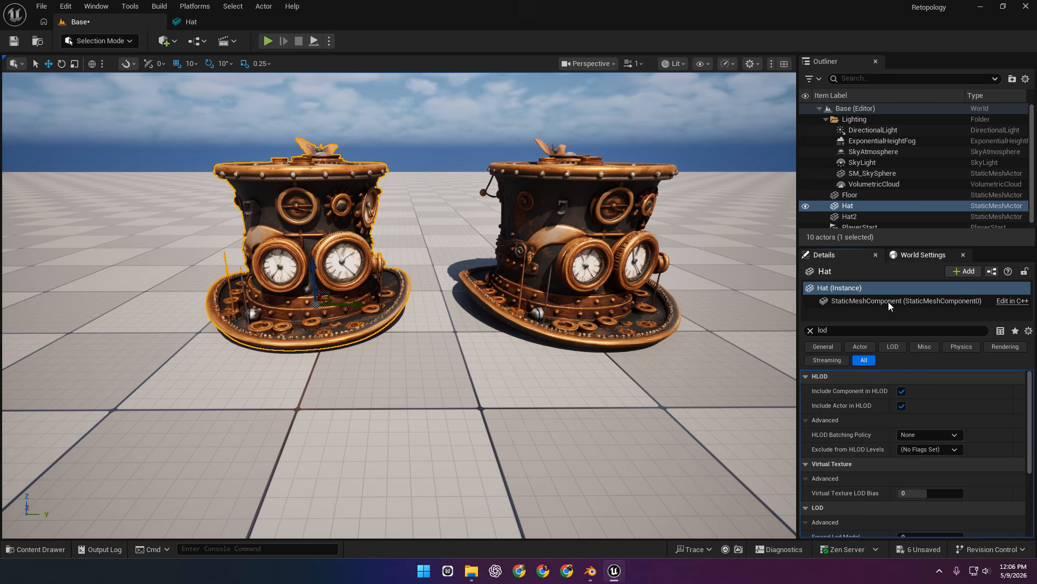
scroll(877, 473, "down", 3)
scroll(875, 473, "down", 1)
left_click(912, 451)
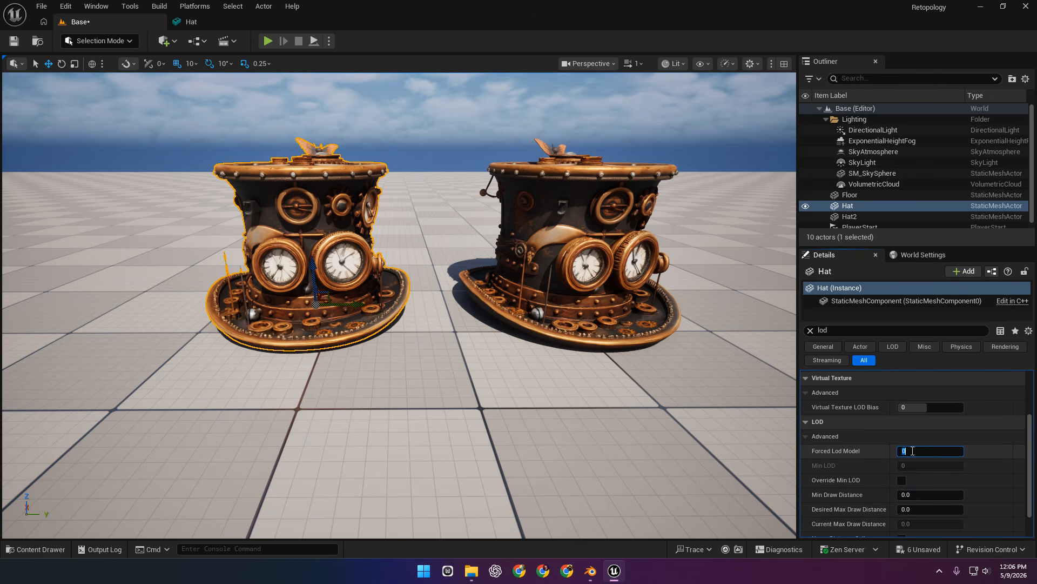
Set the duplicated hat's Forced Lod Model to 2
left_click(560, 244)
left_click(917, 449)
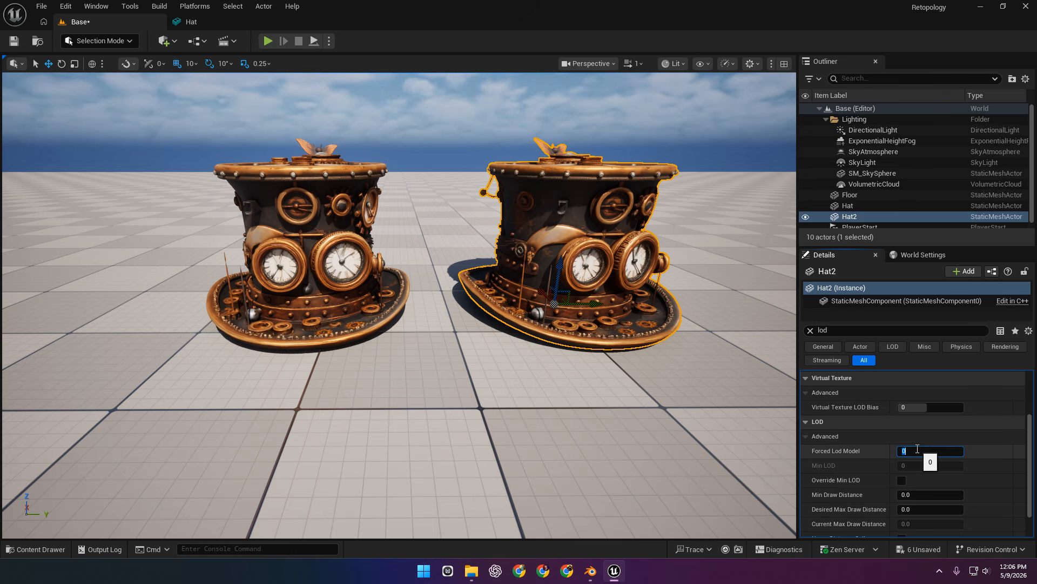
type("2")
key("Return")
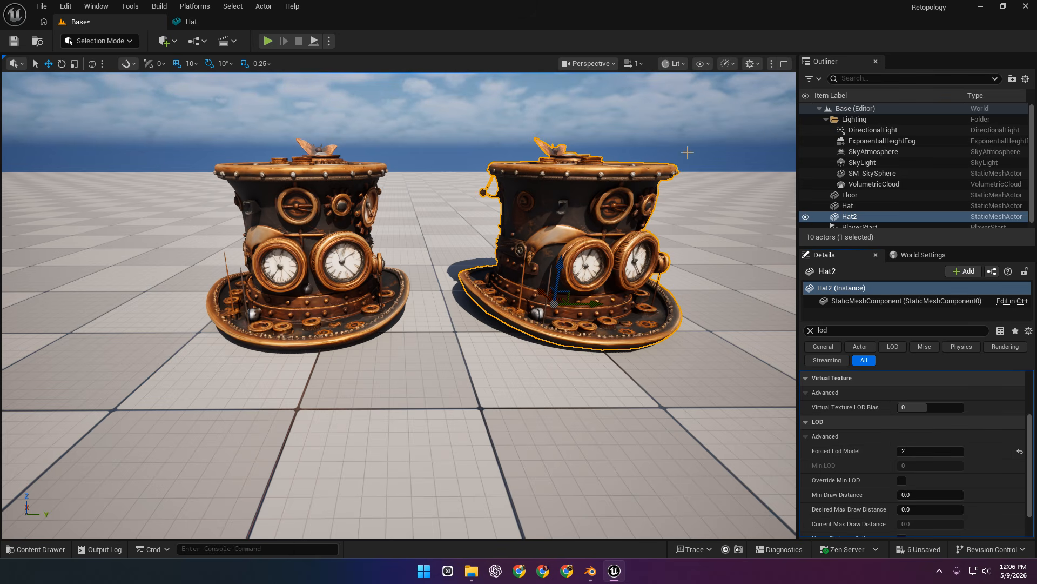
Compare the mesh density of both hats in Wireframe view and return to Lit view
left_click(675, 64)
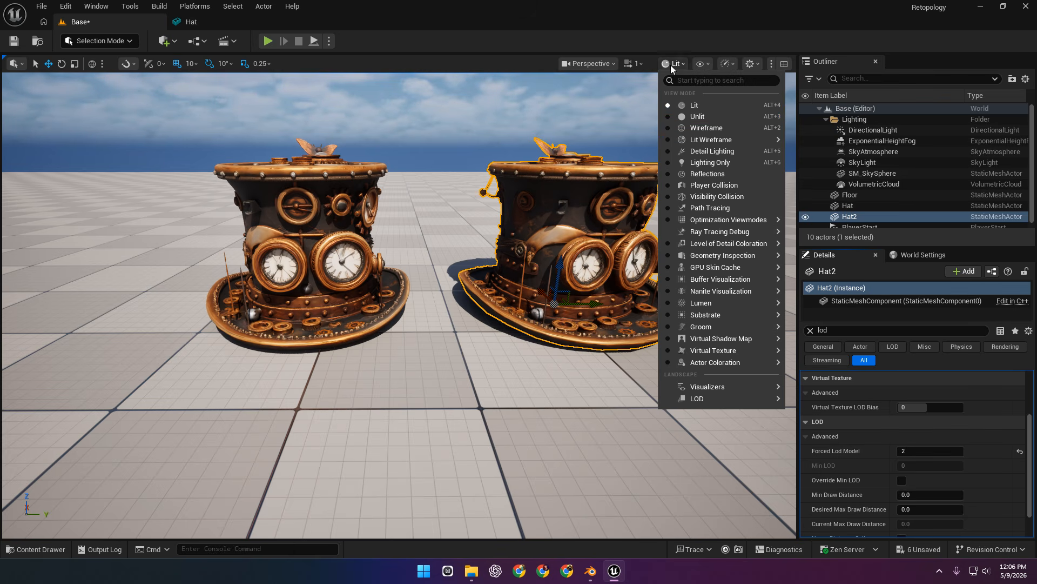
left_click(668, 128)
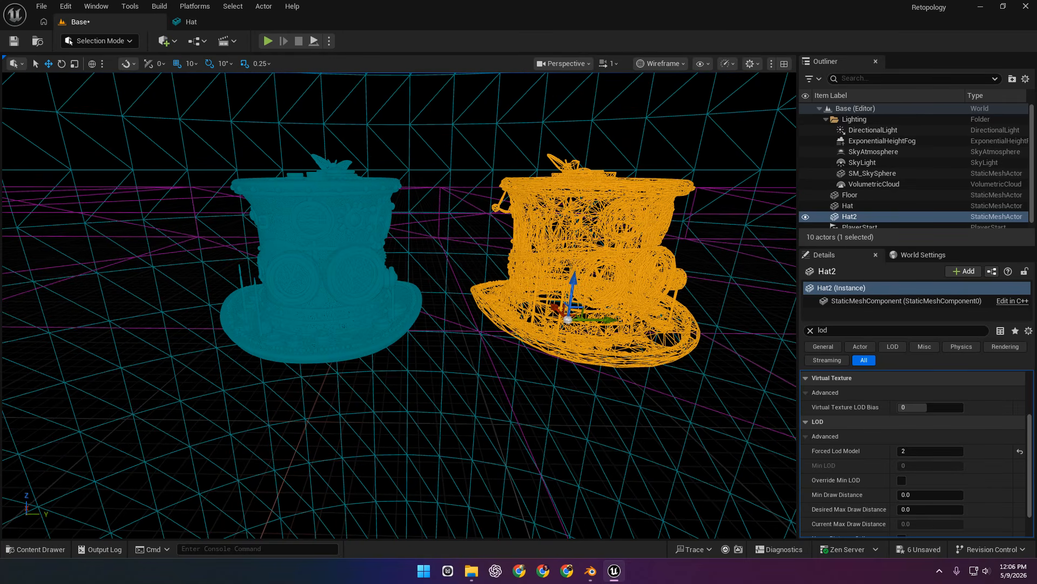
left_click(339, 242)
left_click(613, 261)
left_click(660, 63)
left_click(675, 106)
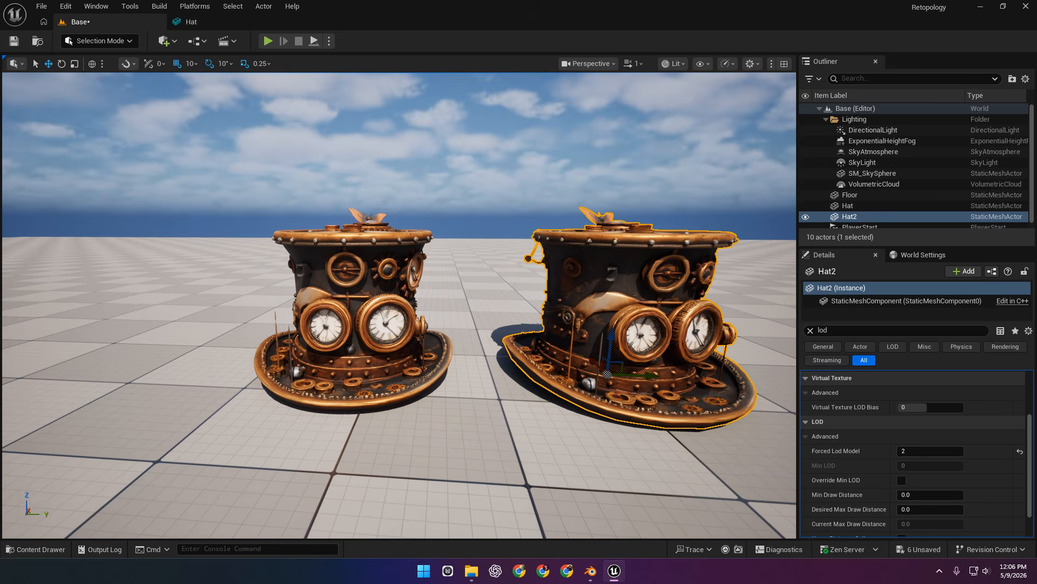
Examine the reduced hat up close from several positions for lost detail
key("w")
key("d")
key("d")
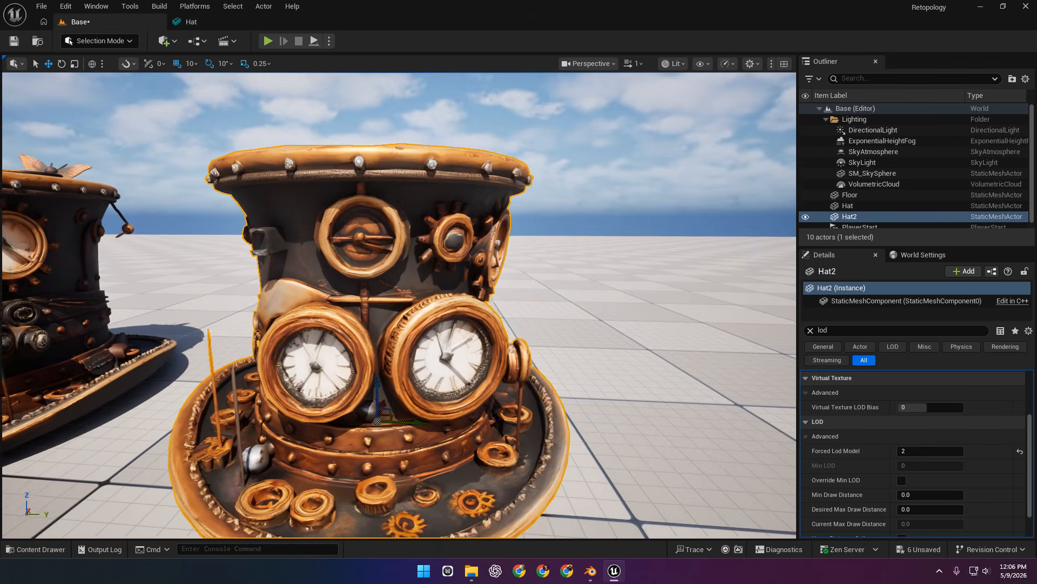
key("a")
key("d")
key("a")
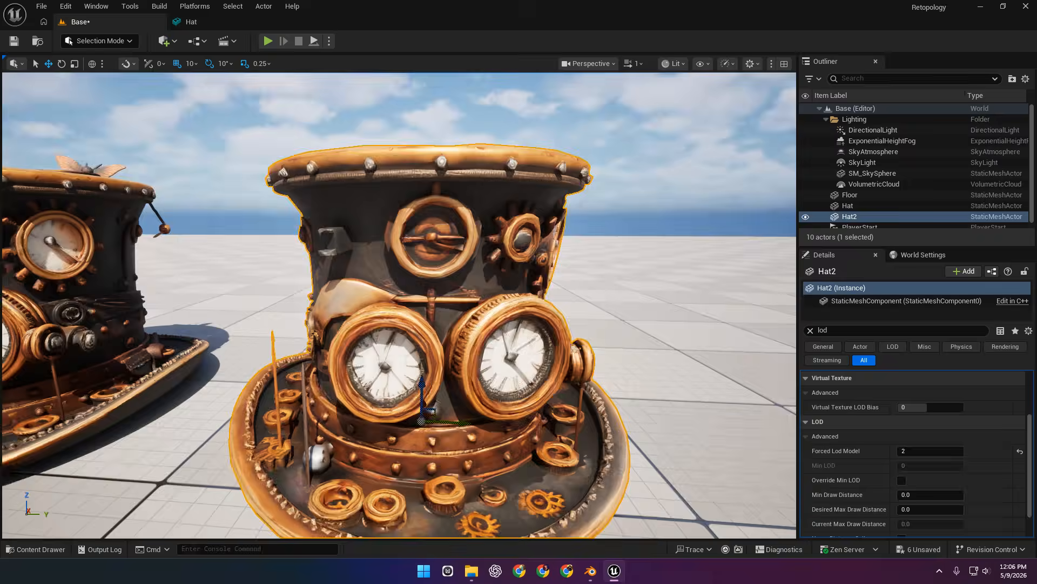
key("d")
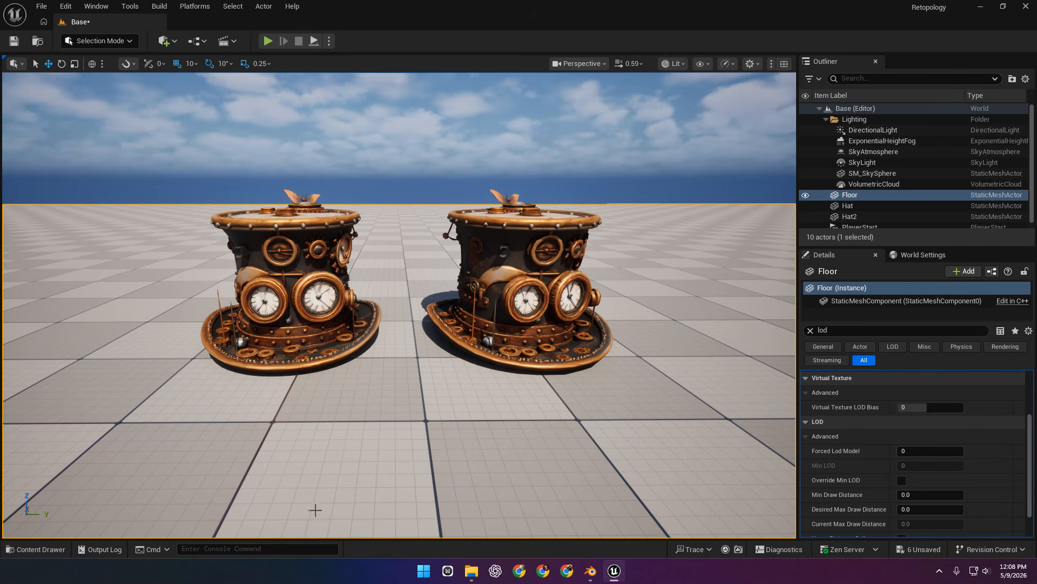
left_click(60, 548)
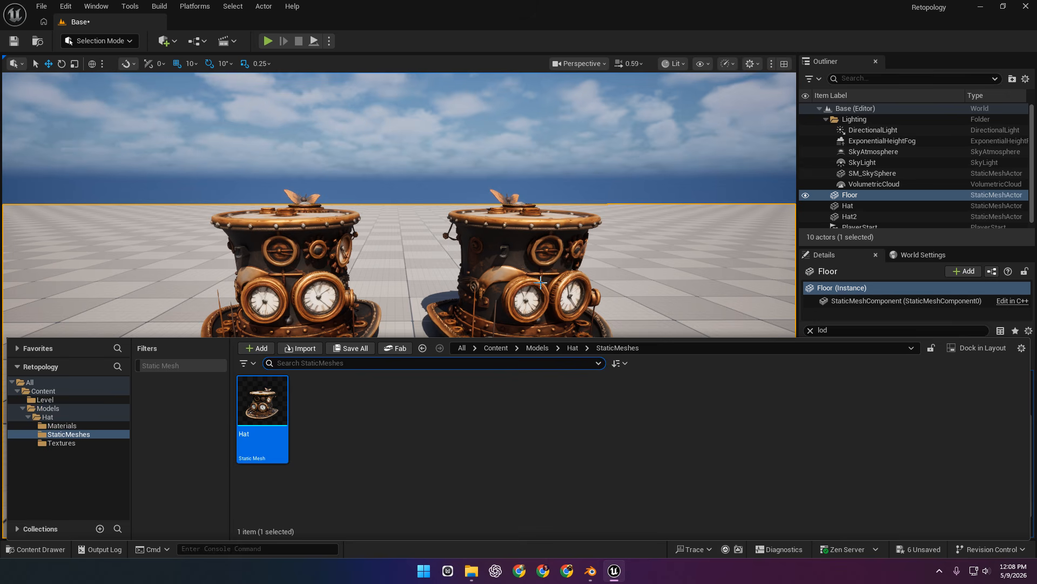
left_click(496, 348)
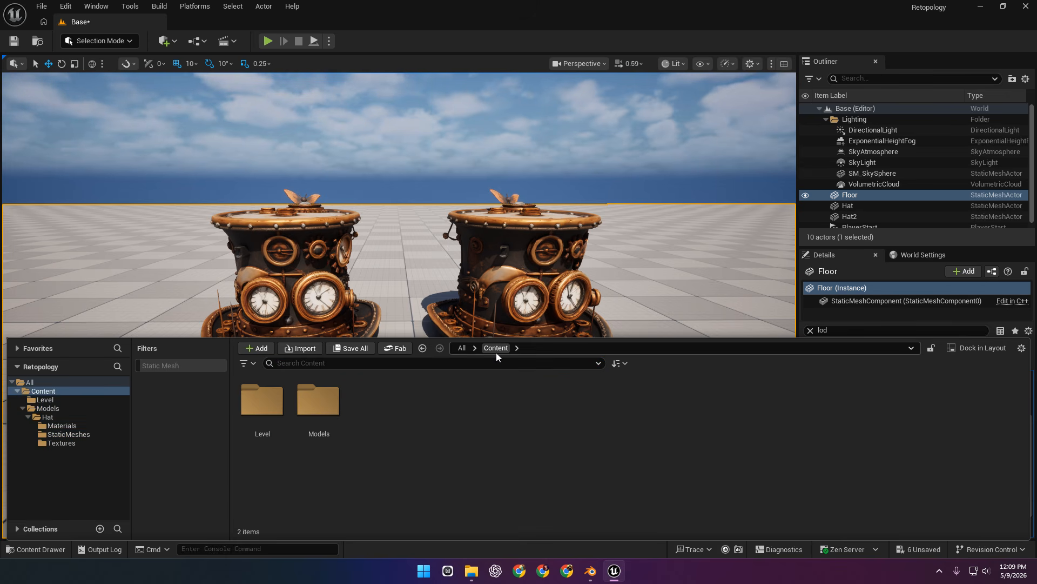
left_click(308, 413)
double_click(308, 413)
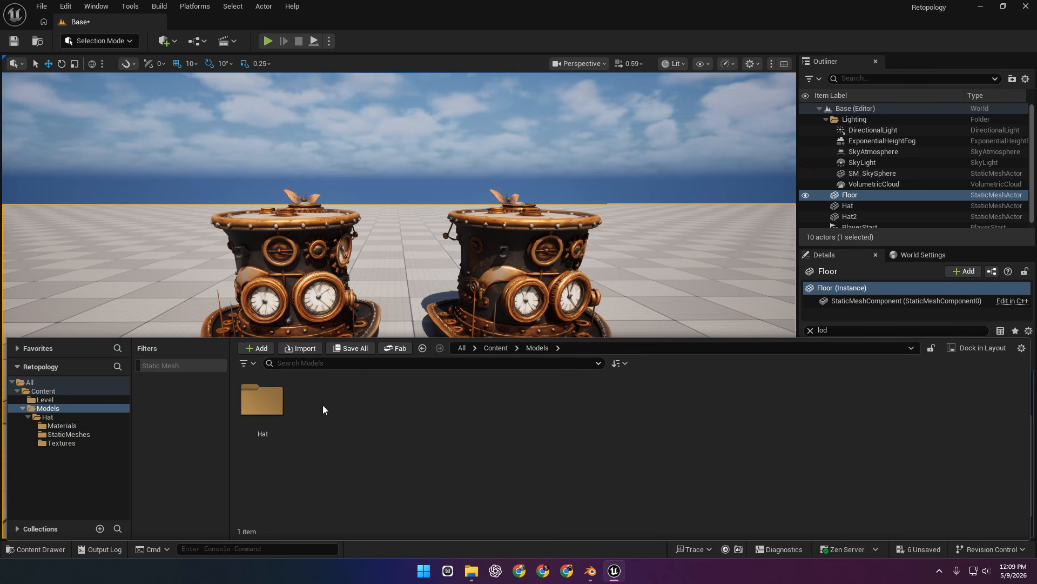
Locate the duplicated hat's Hat static mesh among the project assets and start exporting it
right_click(547, 258)
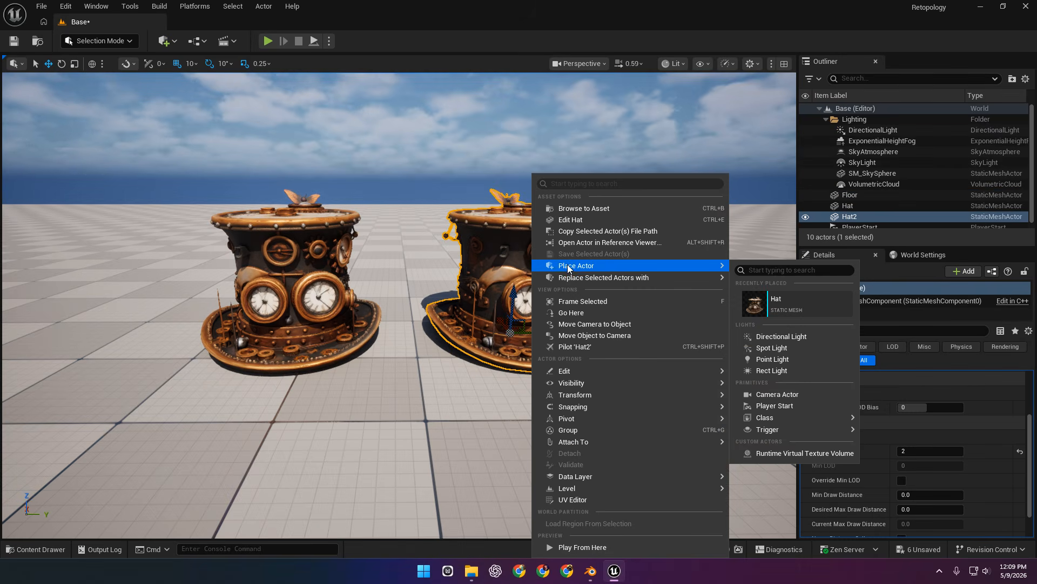
left_click(589, 213)
right_click(267, 410)
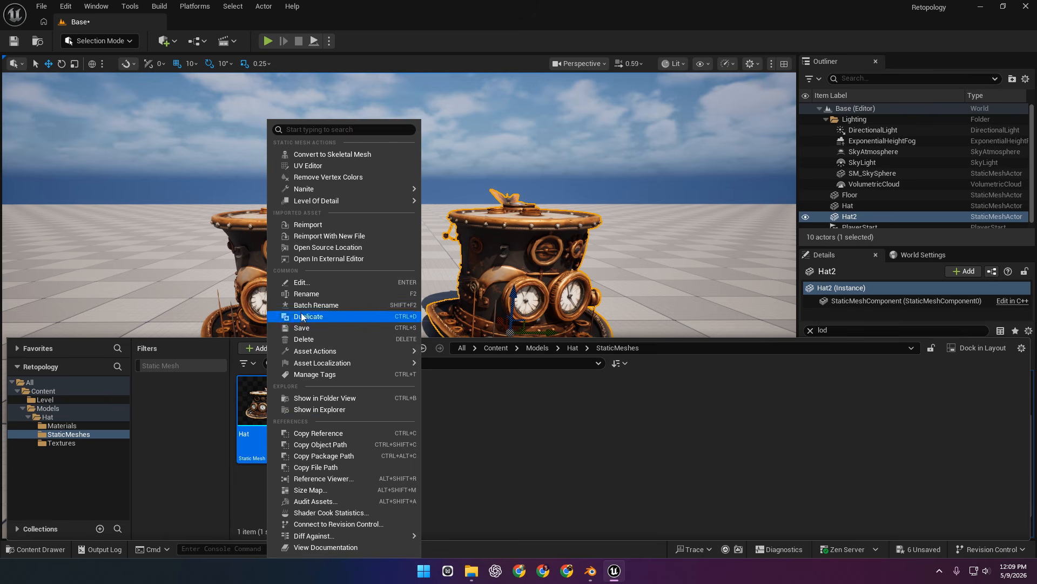
mouse_move(325, 352)
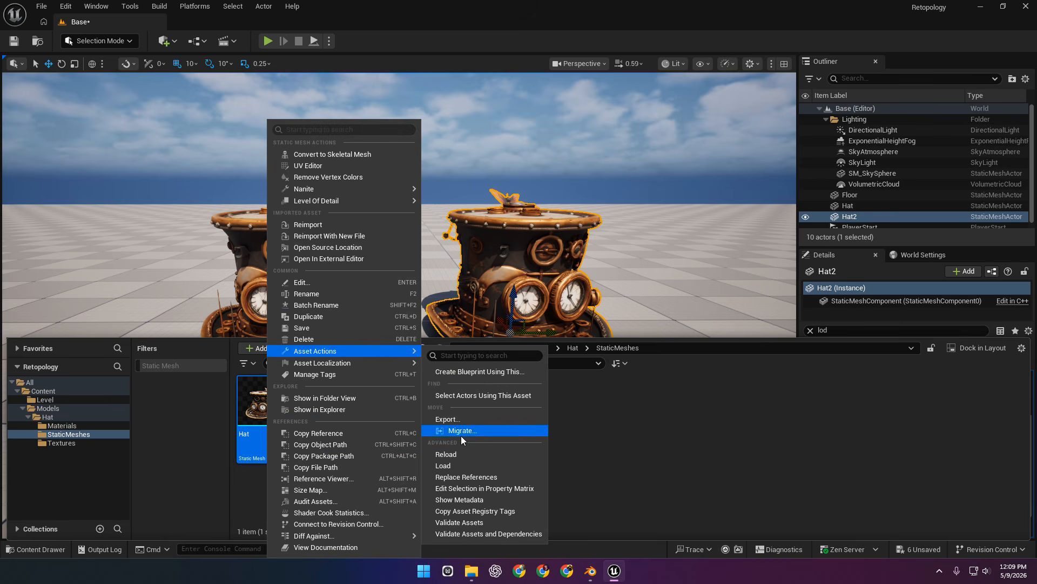
left_click(471, 421)
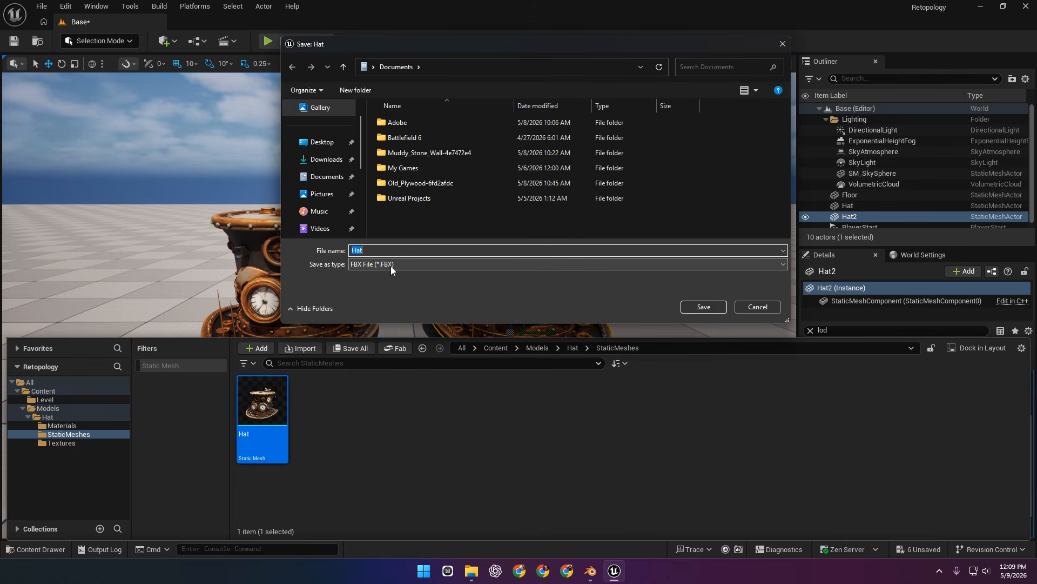
Name the FBX export file "Hat Low Poly" and save it in the Documents folder
left_click(319, 177)
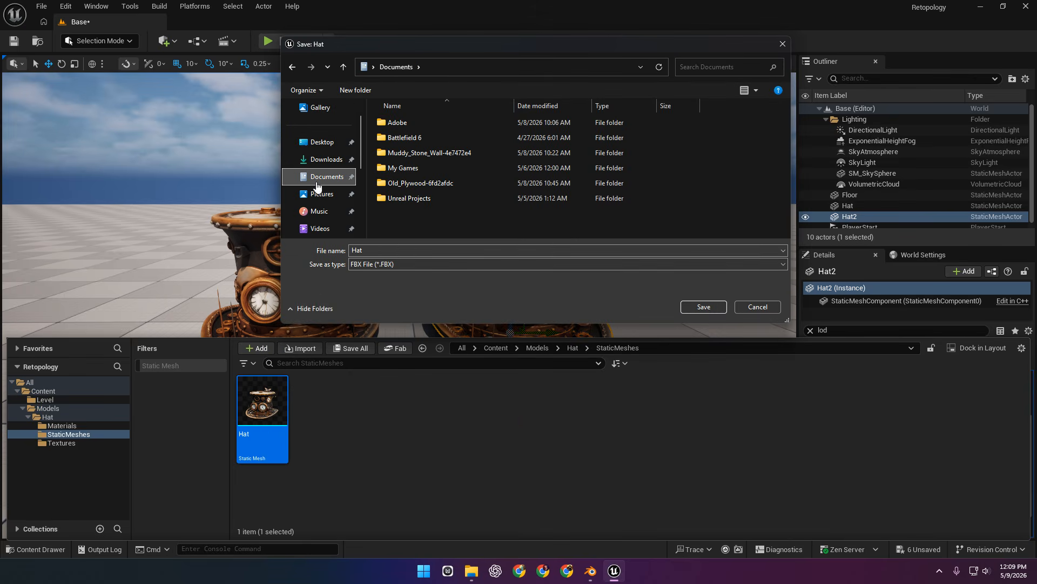
left_click_drag(472, 48, 418, 128)
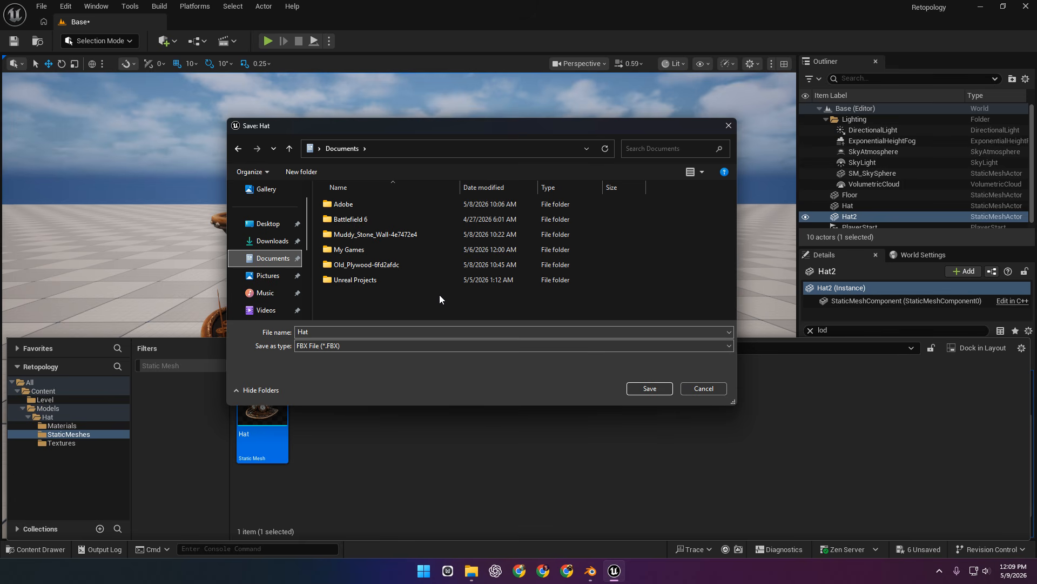
left_click(411, 333)
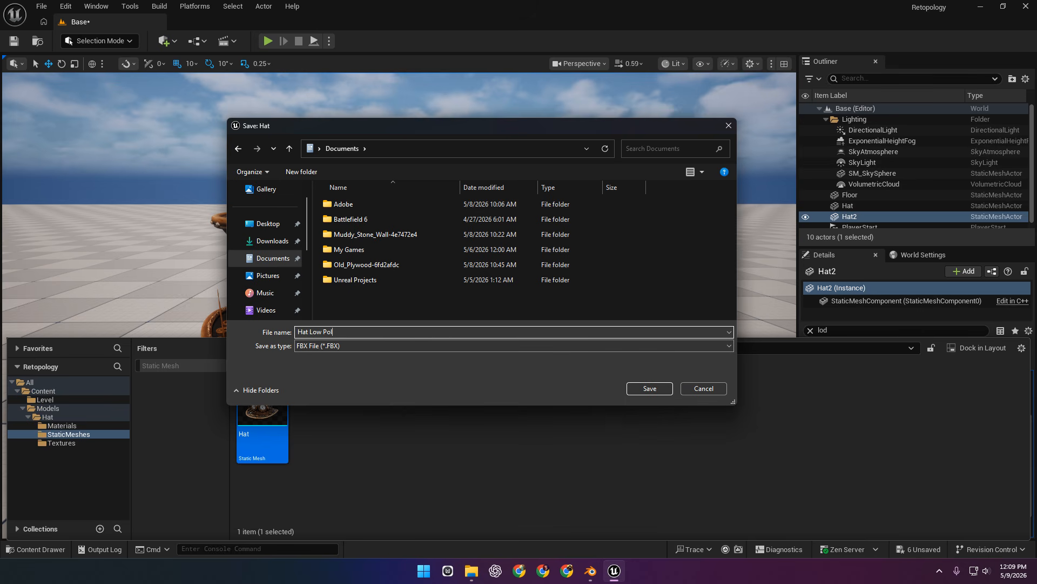
left_click(650, 388)
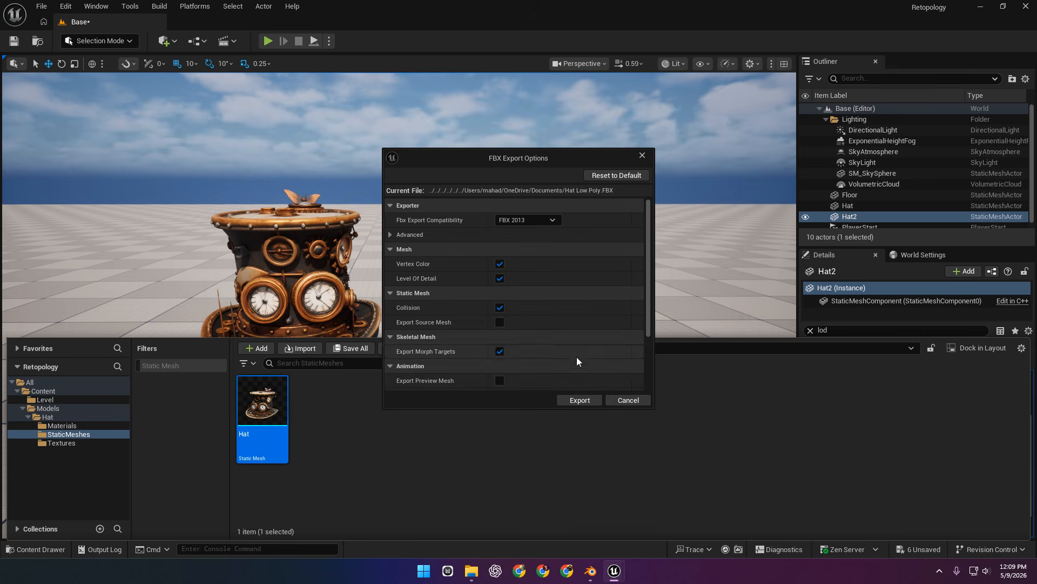
Set the FBX export compatibility to FBX 2020, leave Bake Material Inputs disabled and export the mesh
left_click(546, 220)
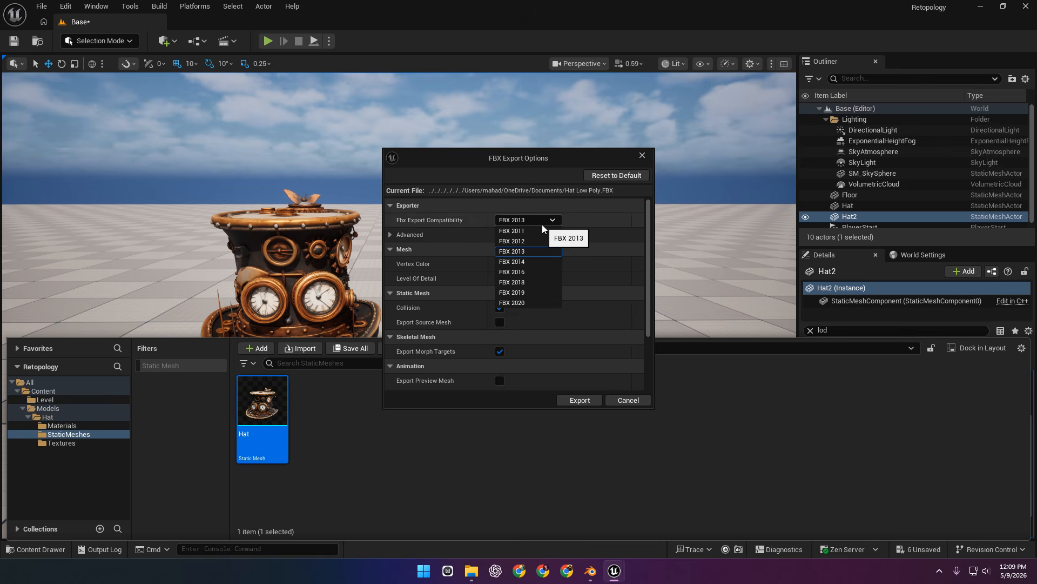
left_click(523, 303)
scroll(581, 293, "down", 3)
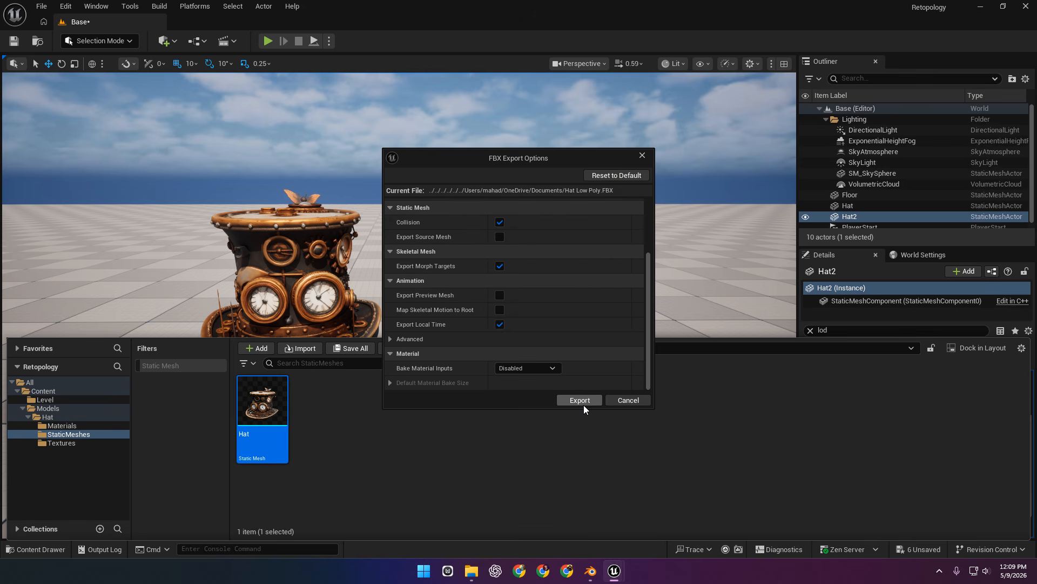
left_click(547, 367)
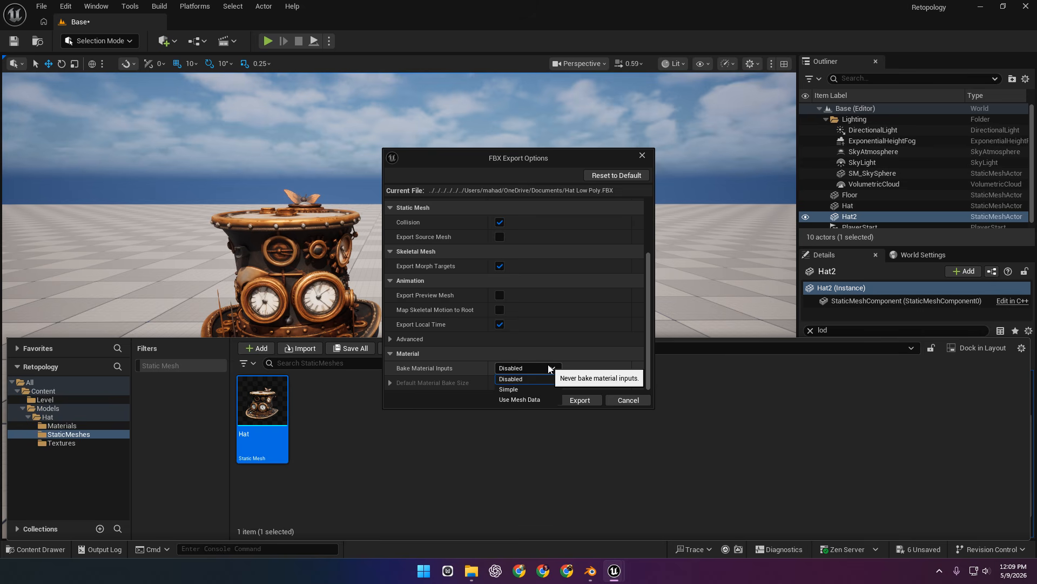
left_click(449, 365)
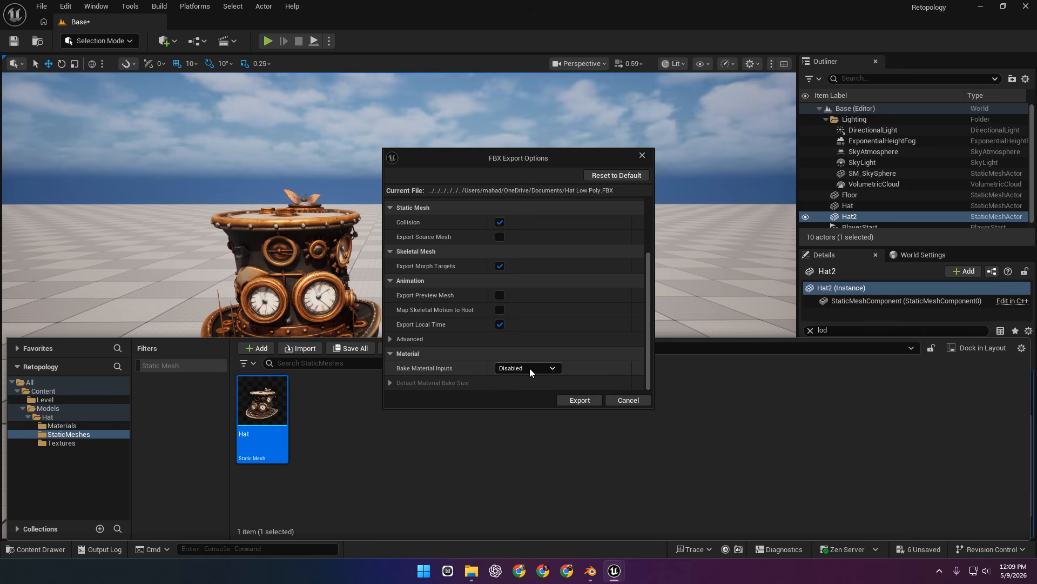
left_click(530, 371)
left_click(478, 364)
scroll(565, 354, "up", 5)
left_click(579, 399)
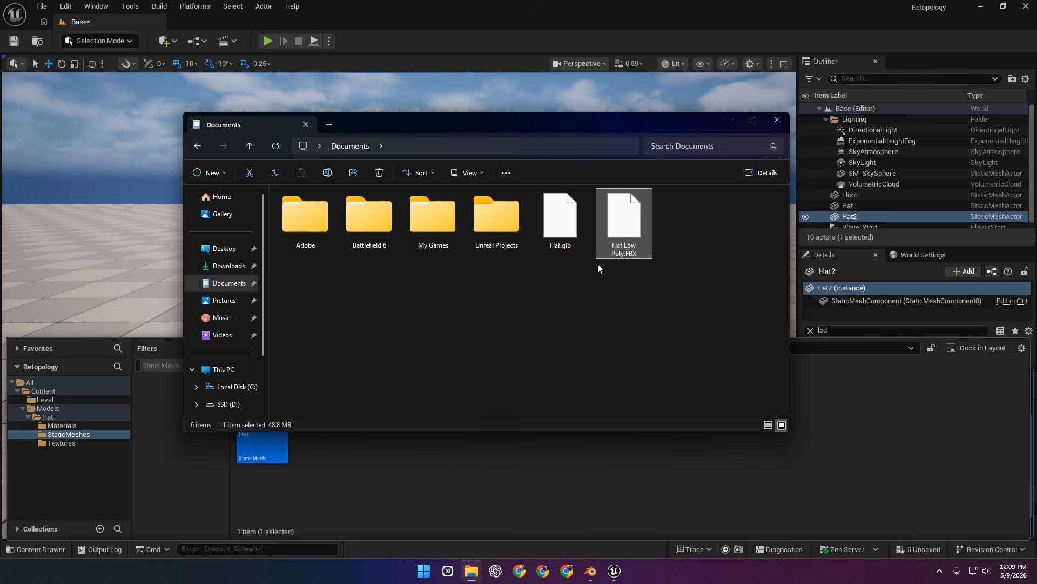
Move the Documents folder window out of the way, switch to Blender and hide the HighPoly object
left_click_drag(628, 125, 0, 153)
left_click(590, 570)
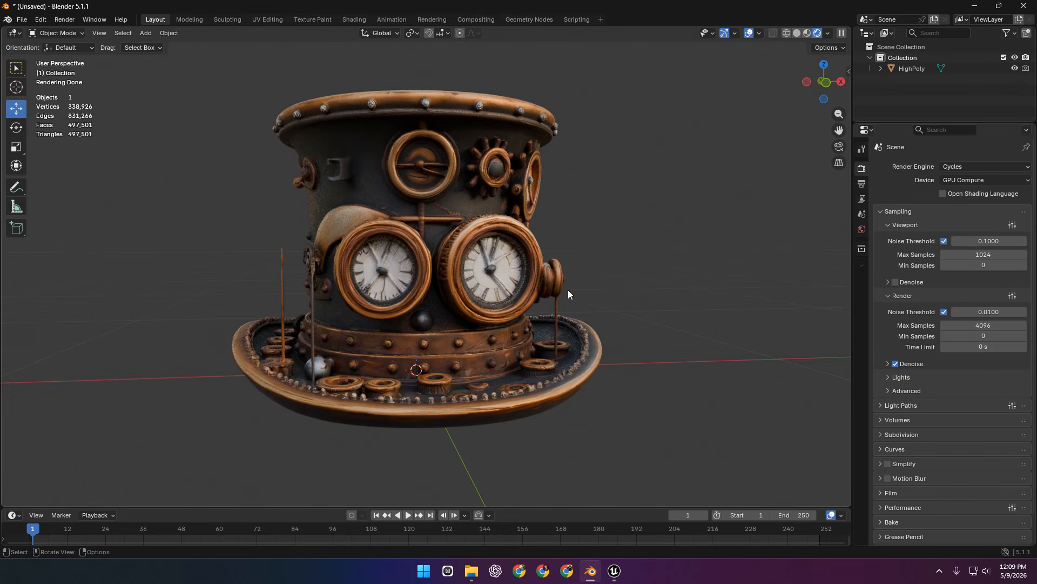
left_click(1015, 69)
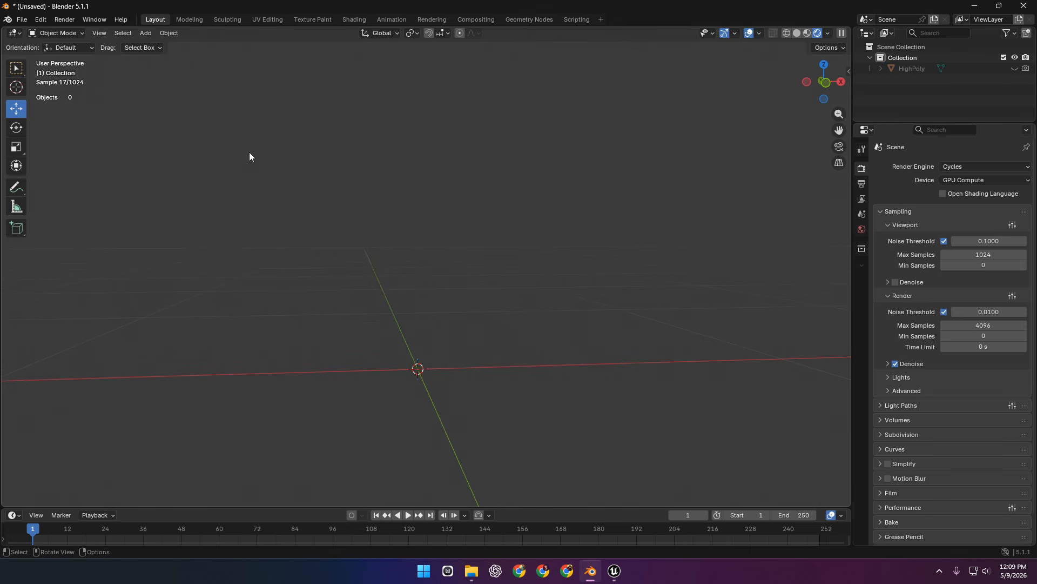
Import Hat Low Poly.FBX from the Documents folder into the scene
left_click(27, 21)
mouse_move(71, 173)
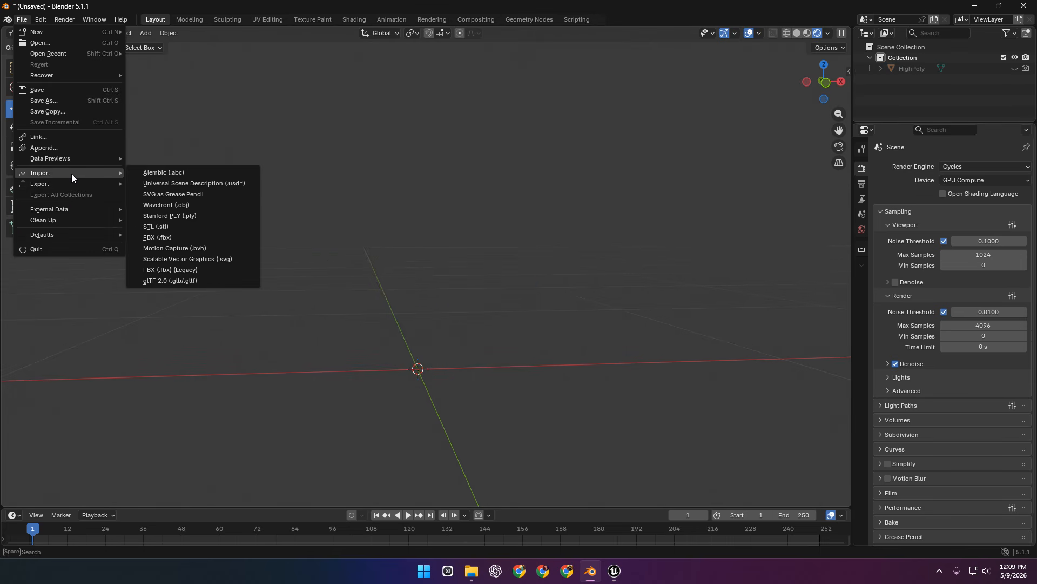
left_click(177, 237)
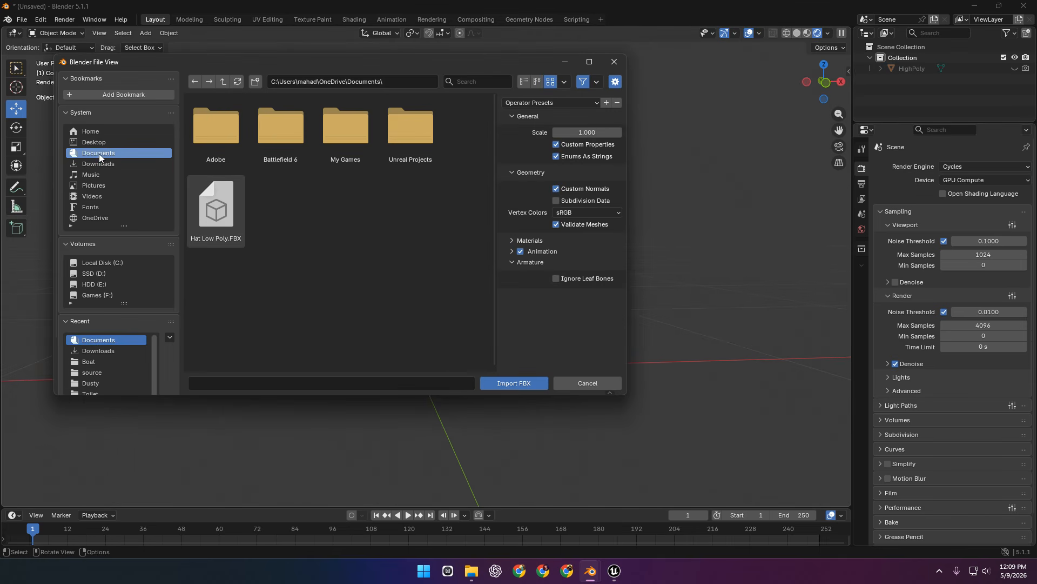
double_click(220, 208)
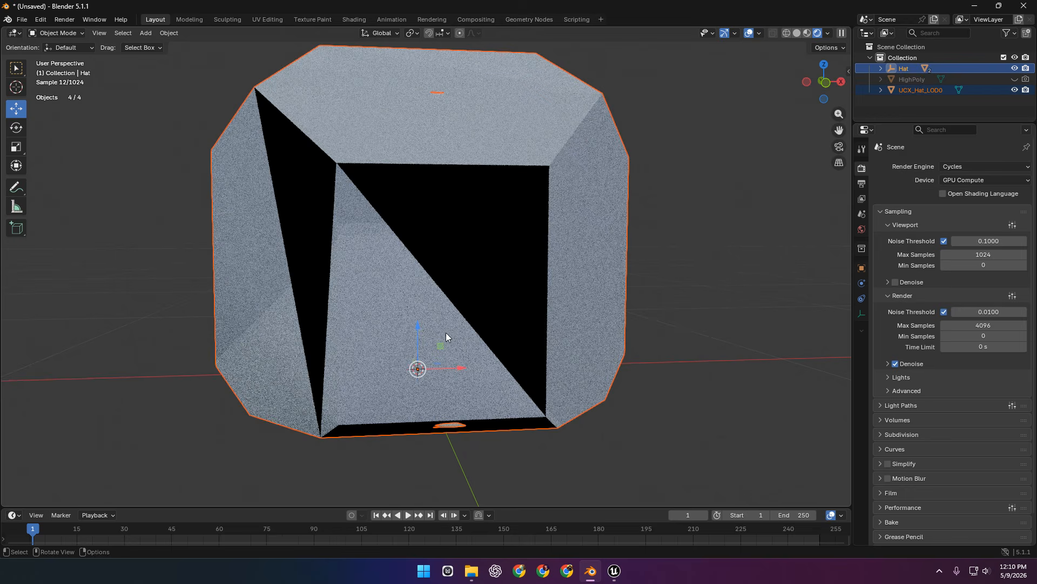
Delete the Hat parent empty that came with the imported meshes
middle_click_drag(435, 327, 599, 251)
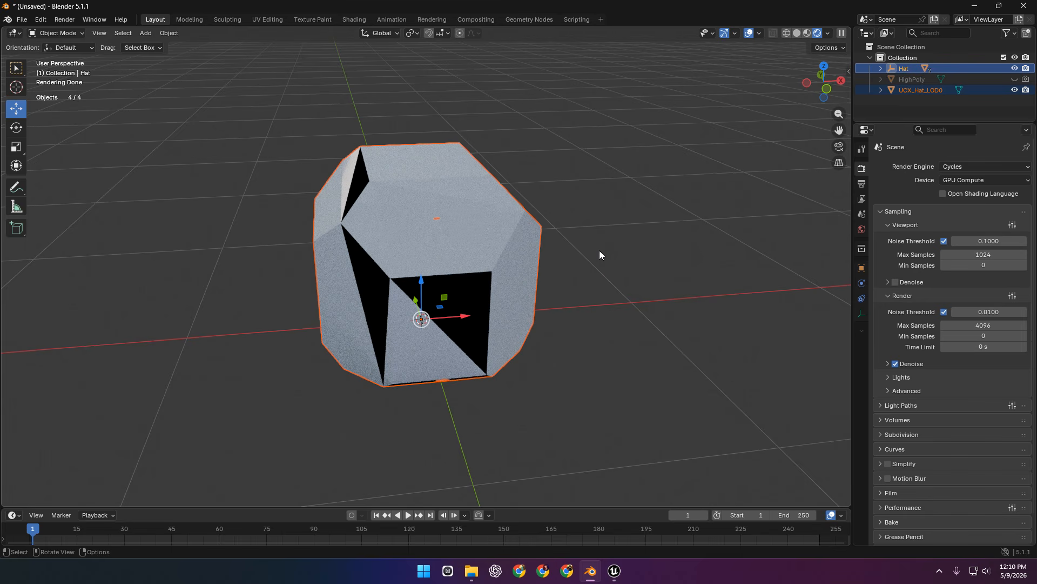
left_click(599, 250)
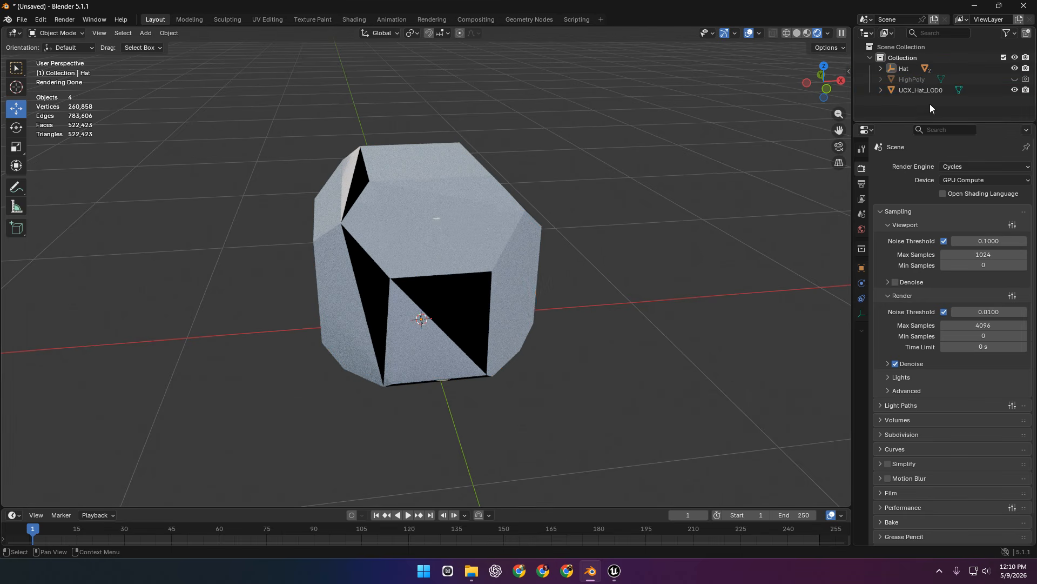
left_click(904, 68)
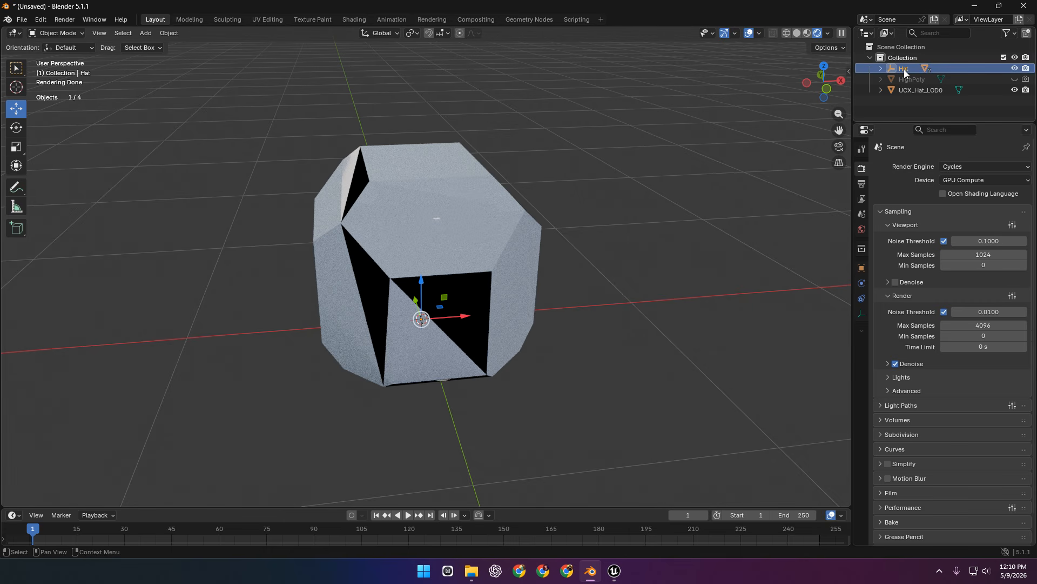
key("Delete")
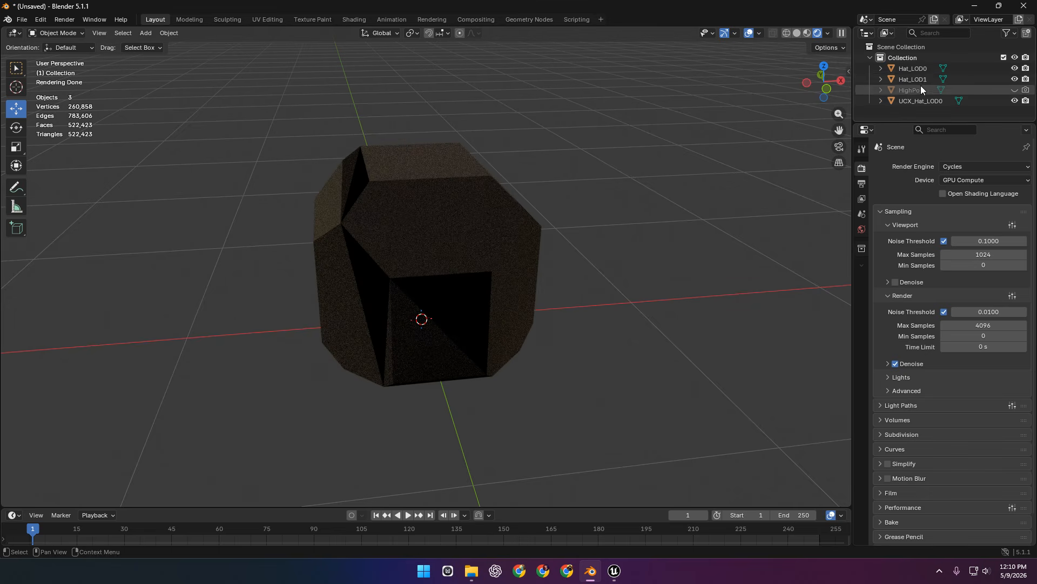
Hide UCX_Hat_LOD0 and Hat_LOD1 so that only Hat_LOD0 is displayed in full
left_click(906, 102)
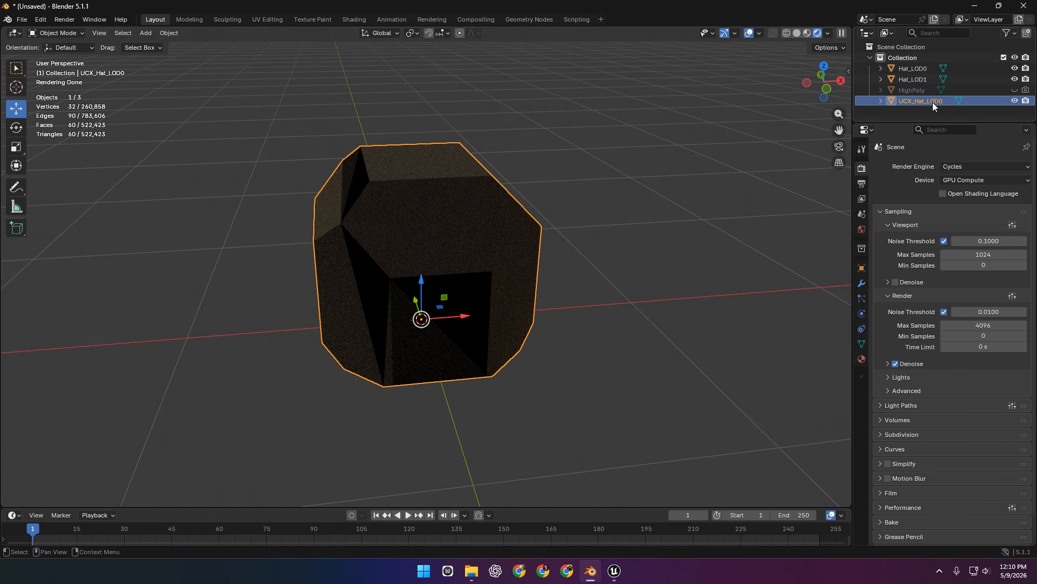
key("Delete")
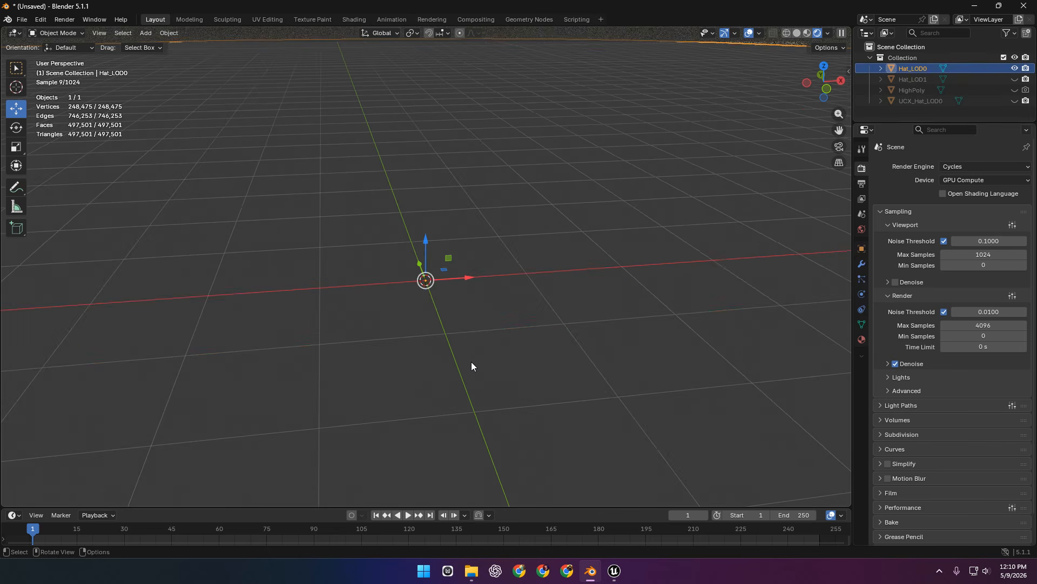
middle_click_drag(471, 361, 462, 290)
scroll(465, 297, "down", 8)
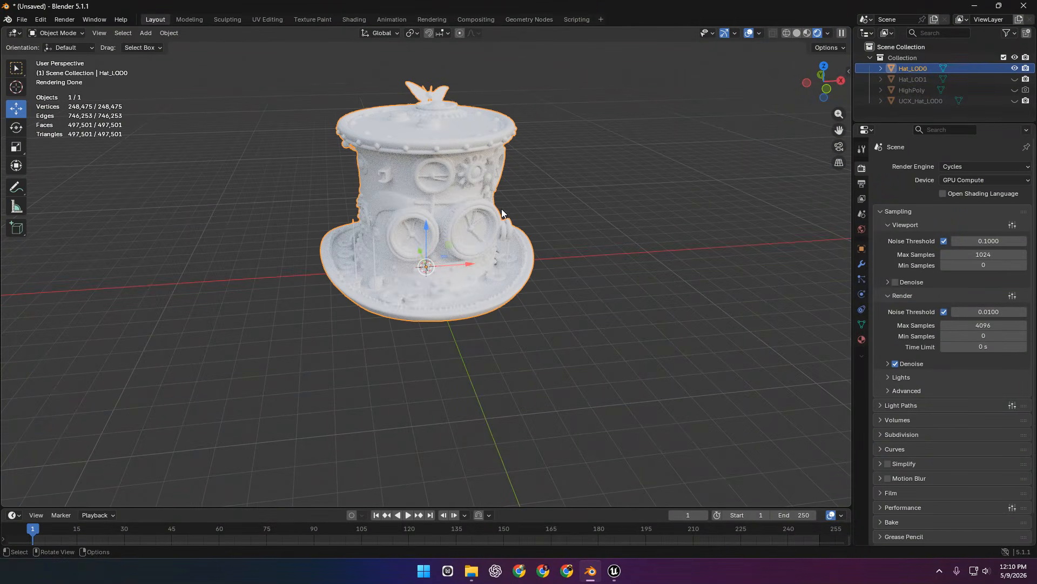
Toggle the visibility of Hat_LOD0, leave it hidden and show Hat_LOD1 instead
left_click(1016, 68)
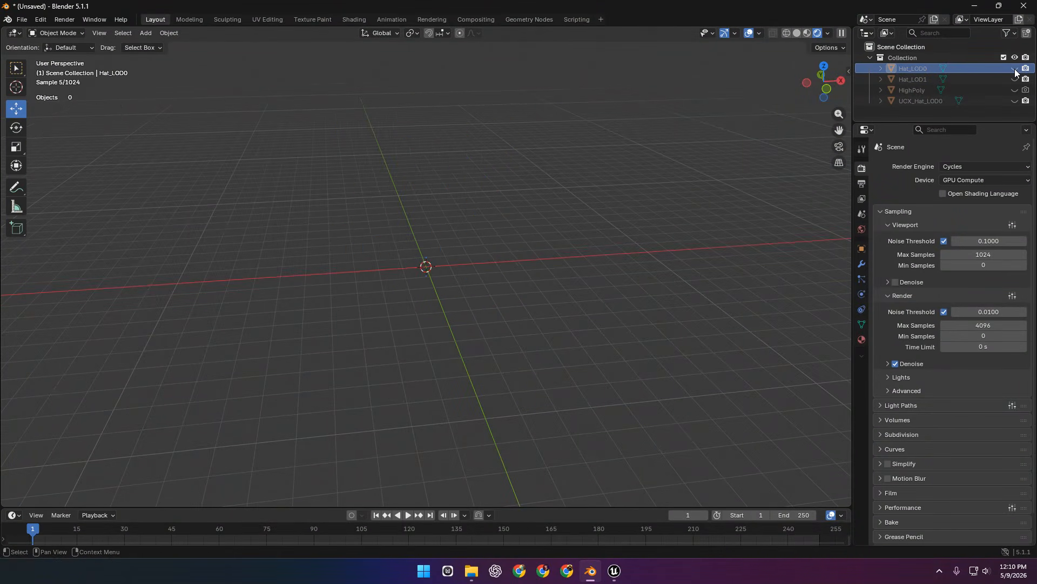
left_click(1015, 68)
left_click(1015, 69)
left_click(1016, 79)
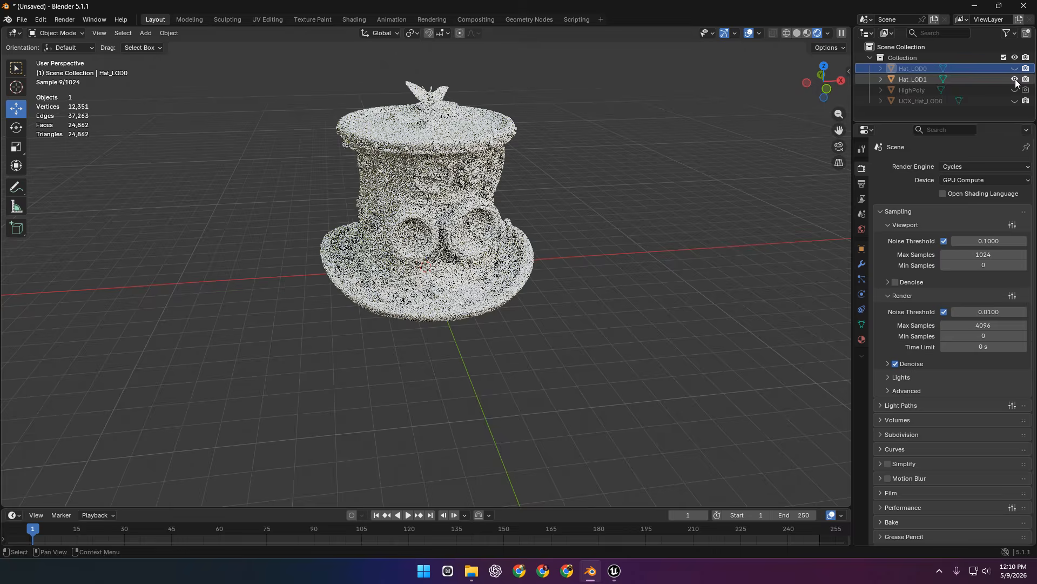
Inspect the topology of Hat_LOD1 up close in Edit Mode and return to Object Mode
left_click(990, 80)
scroll(433, 112, "up", 3)
key("Tab")
middle_click_drag(432, 112, 379, 229, "shift")
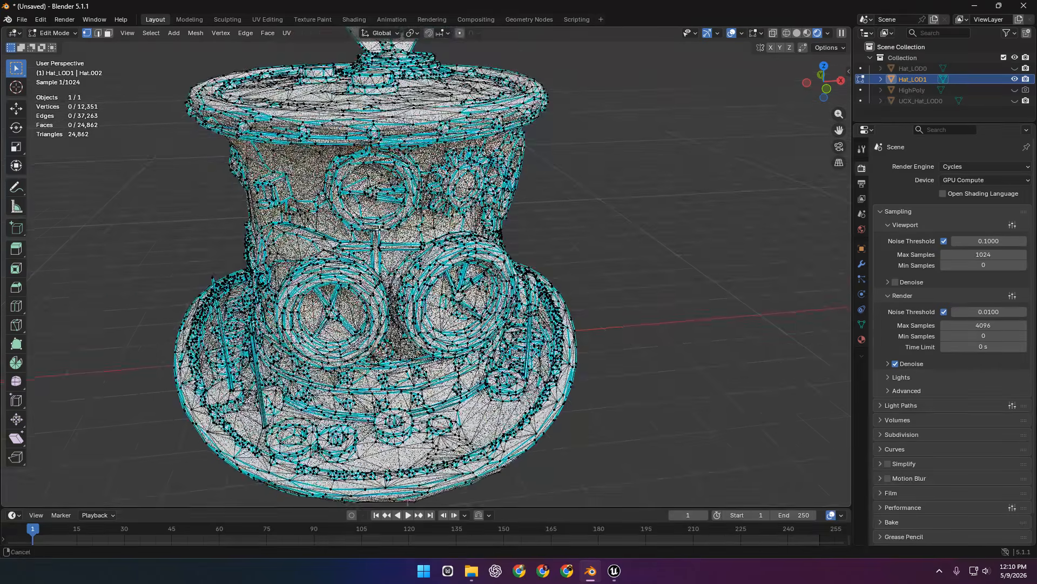
scroll(380, 229, "down", 3)
key("Tab")
scroll(450, 313, "down", 2)
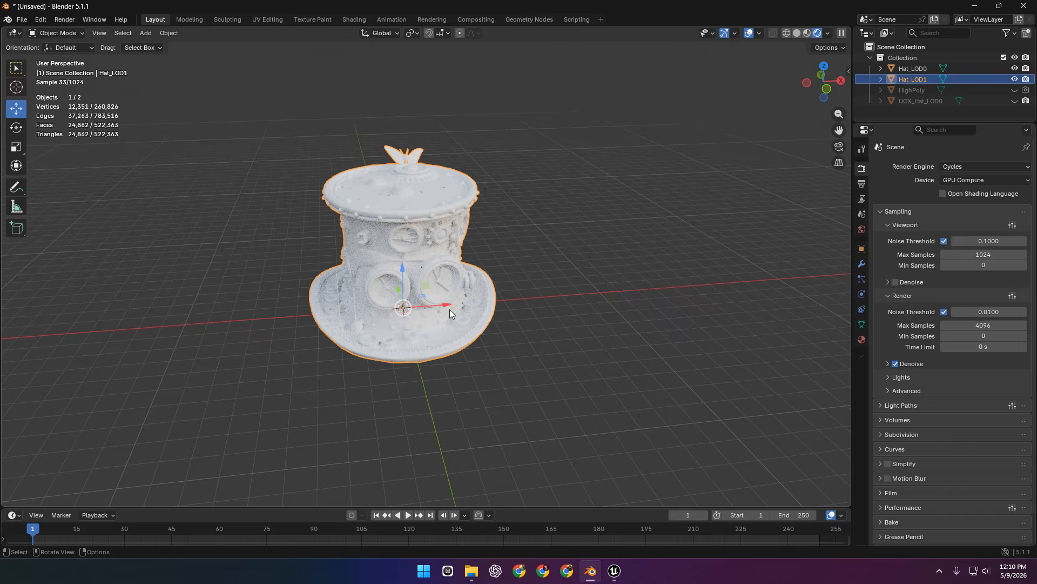
With Hat_LOD0 shown again, move Hat_LOD1 along the X axis beside it and check the moved mesh in Edit Mode
left_click_drag(449, 305, 653, 291)
key("Tab")
middle_click_drag(647, 223, 608, 191)
scroll(608, 192, "up", 3)
middle_click_drag(748, 216, 557, 221, "shift")
key("Tab")
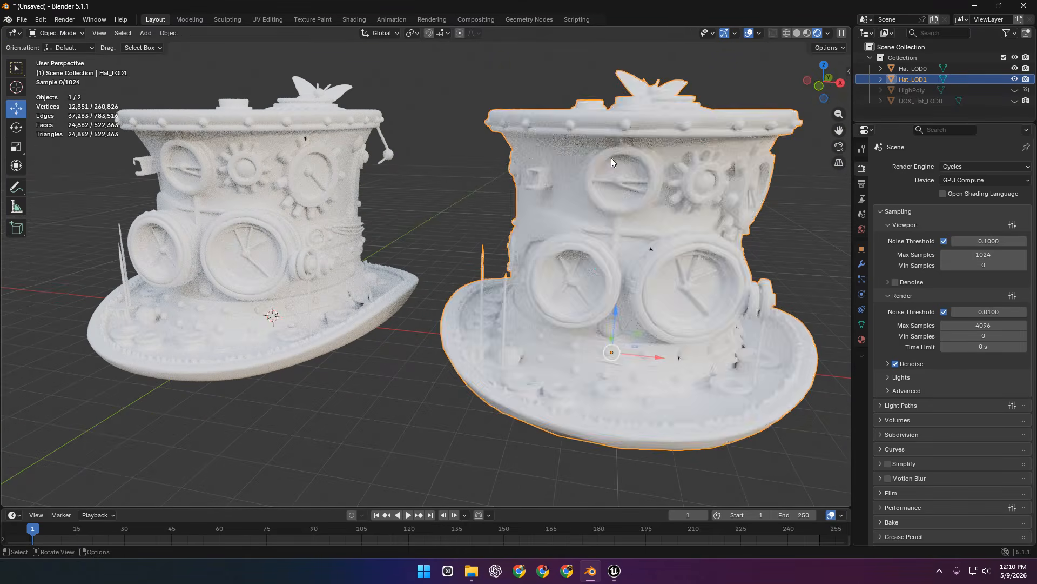
Compare the mesh density of Hat_LOD0 and Hat_LOD1 by viewing each one in Edit Mode
left_click(302, 141)
key("Tab")
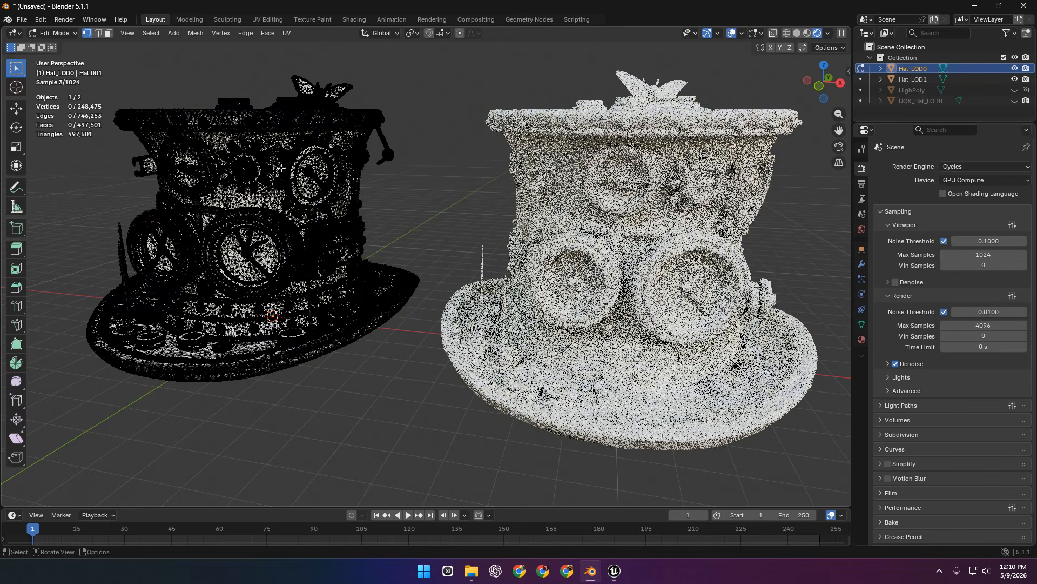
middle_click_drag(298, 186, 357, 188)
key("Tab")
left_click(550, 150)
key("Tab")
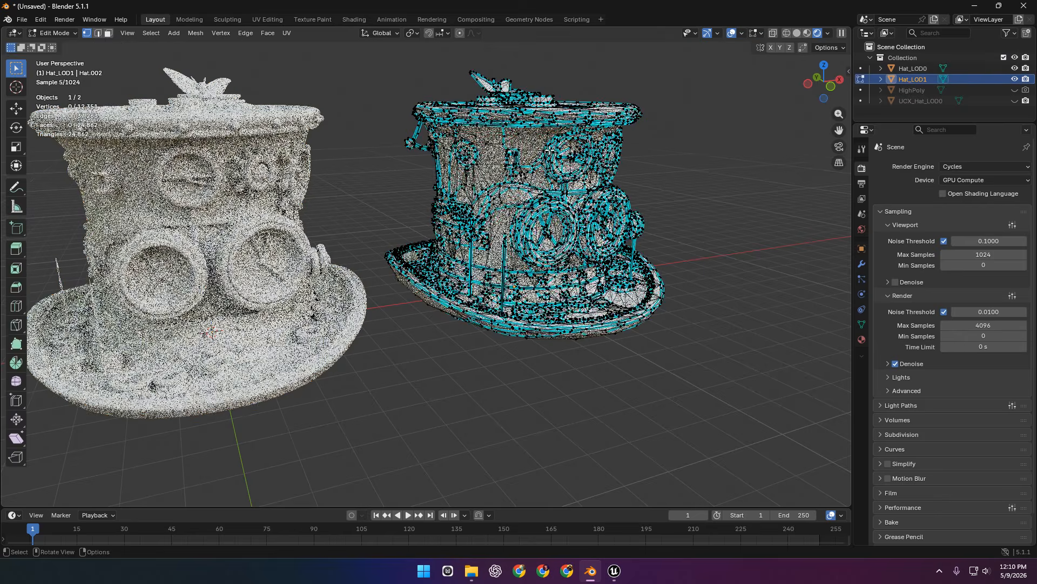
middle_click_drag(550, 150, 514, 162)
key("Tab")
Delete the dense Hat_LOD0 mesh and switch the viewport shading to Material Preview
left_click(274, 153)
key("Delete")
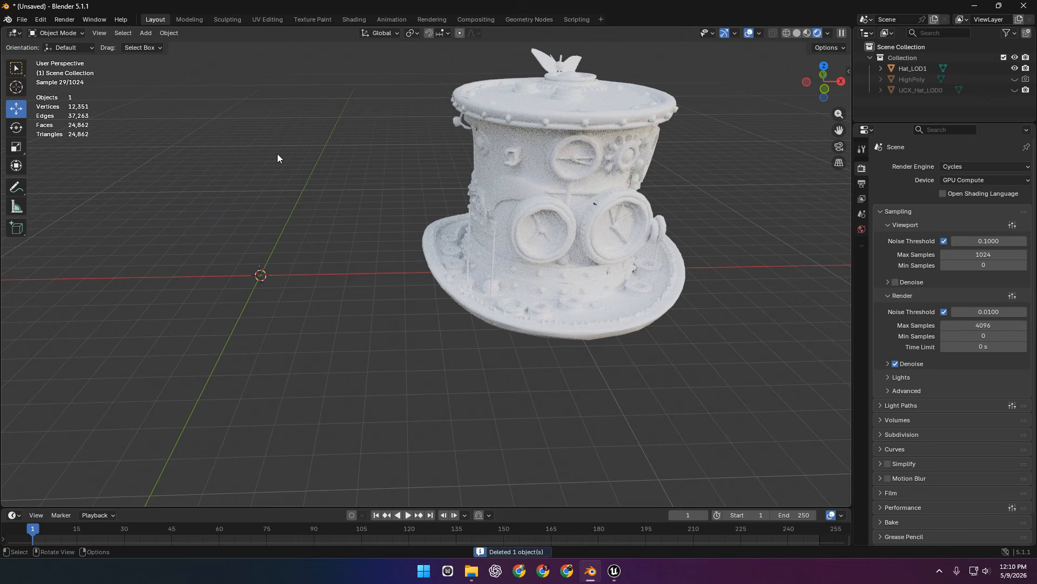
left_click(807, 34)
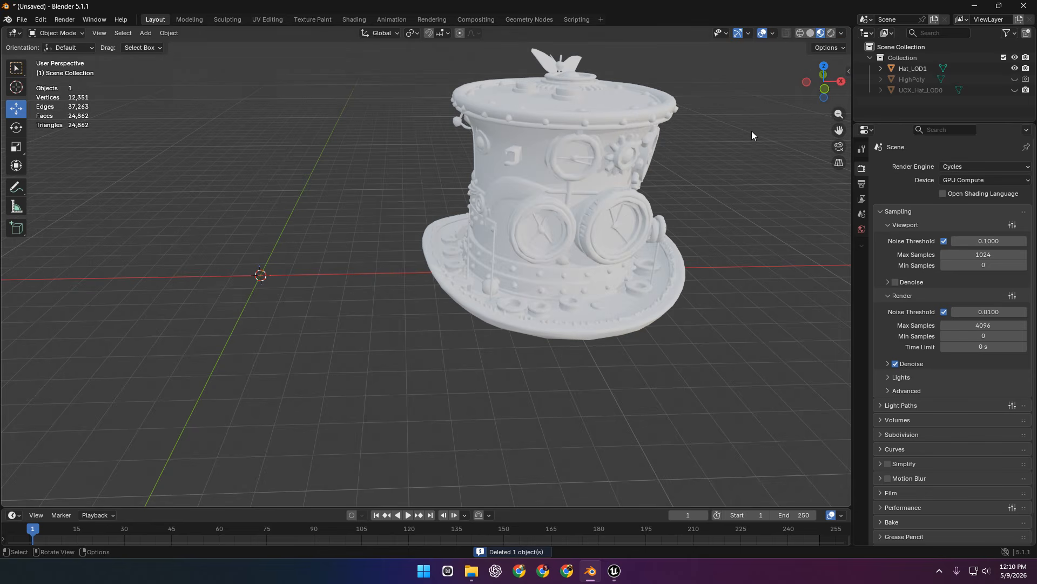
Move Hat_LOD1 along the X axis back towards the world origin
left_click(912, 69)
left_click_drag(590, 269, 466, 270)
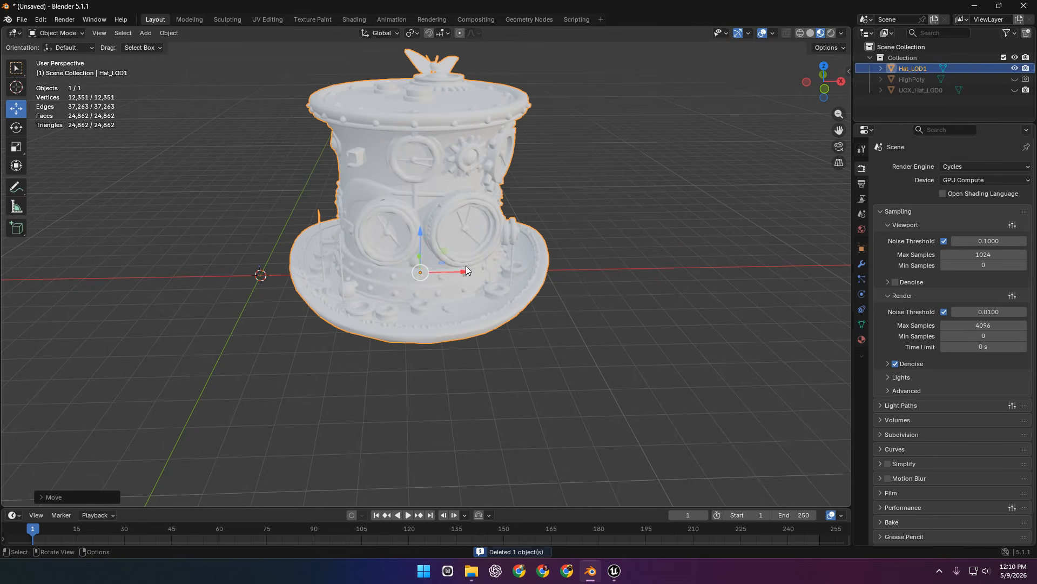
Unhide the UCX_Hat_LOD0 collision mesh and delete it
left_click(1014, 89)
left_click(915, 89)
key("Delete")
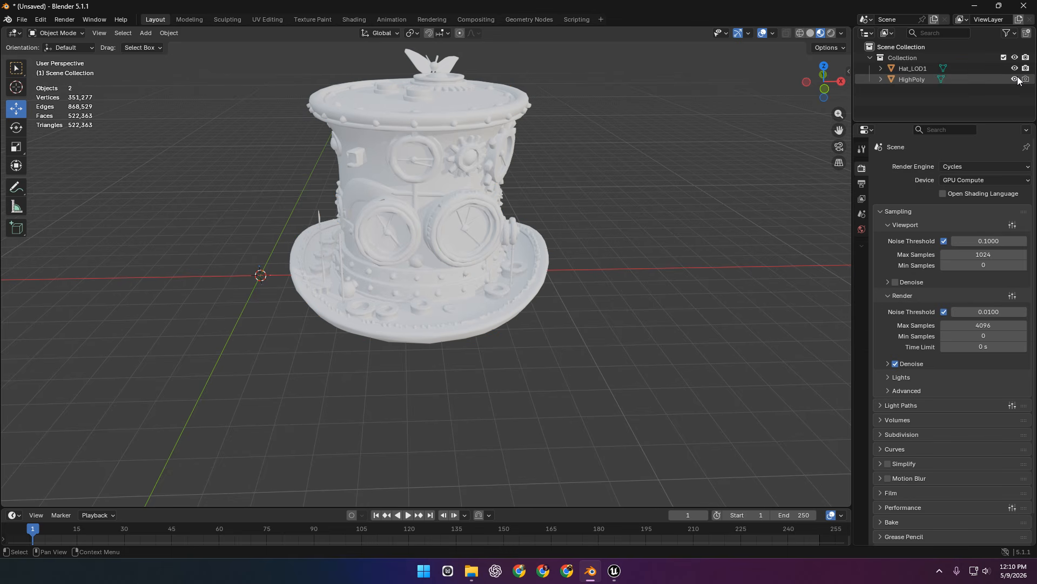
Make the HighPoly hat visible in the viewport and in renders, and select it
left_click(1015, 79)
left_click(1026, 81)
left_click(906, 81)
Scale the HighPoly hat up about 46 times and move it about 49 m along negative X, away from Hat_LOD1
scroll(268, 315, "up", 5)
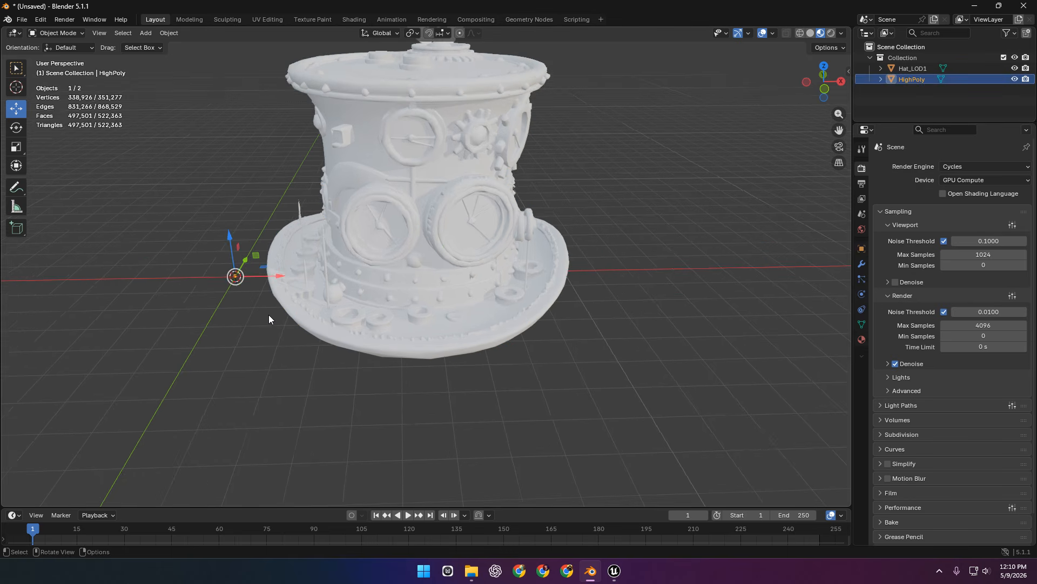
middle_click_drag(400, 245, 395, 212, "shift")
scroll(396, 212, "up", 3)
middle_click_drag(530, 98, 420, 142, "shift")
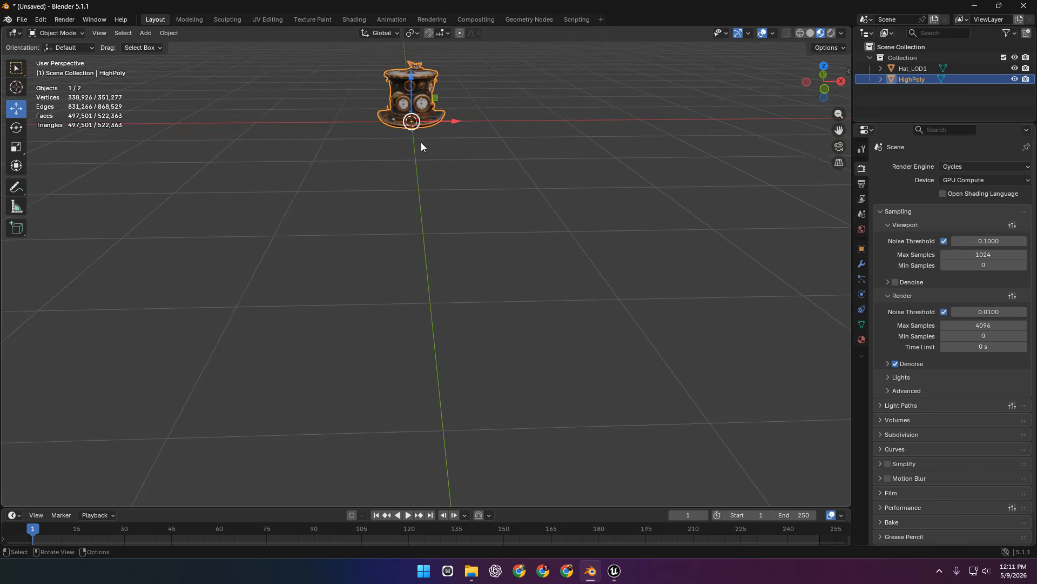
scroll(421, 141, "up", 3)
scroll(420, 163, "down", 7)
scroll(417, 169, "up", 5)
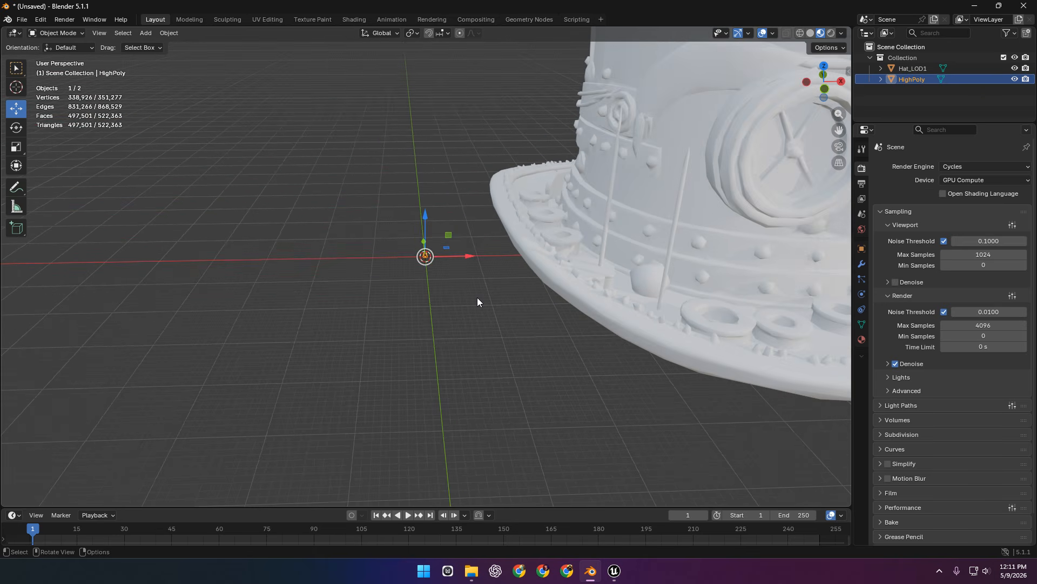
scroll(478, 304, "down", 6)
scroll(478, 302, "up", 2)
key("s")
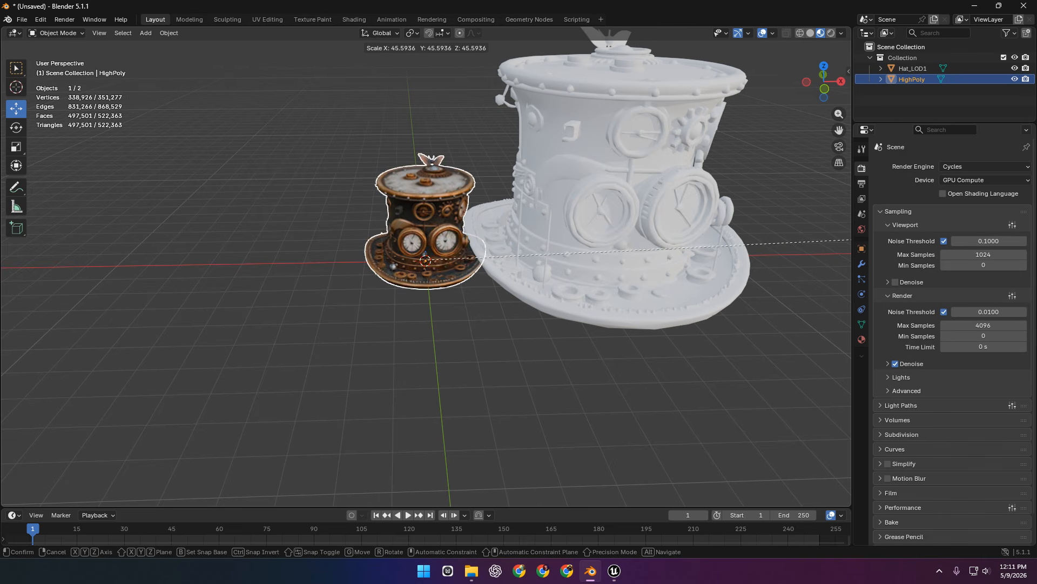
left_click(81, 130)
key("g")
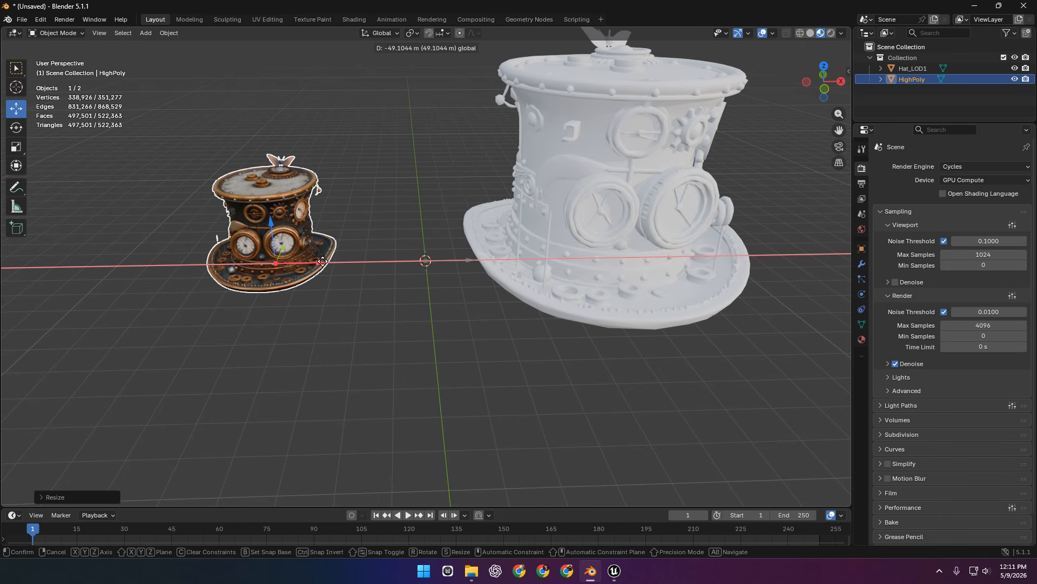
left_click(301, 242)
Scale Hat_LOD1 down to roughly the size of the HighPoly hat
left_click(647, 259)
key("s")
left_click(639, 260)
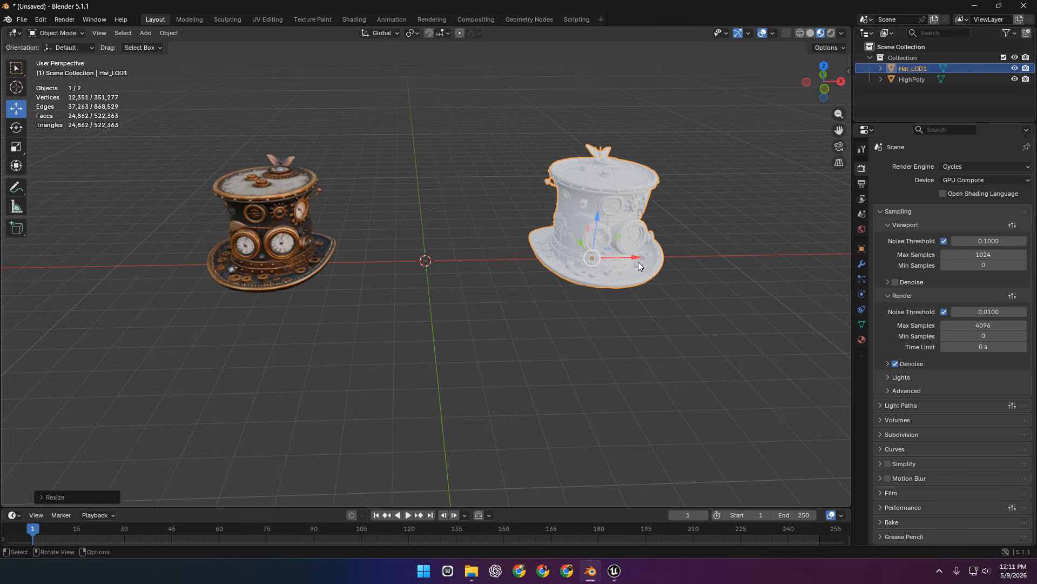
Move Hat_LOD1 and HighPoly along the X axis closer together, one on each side of the world origin
left_click_drag(637, 262, 555, 261)
left_click(330, 250)
left_click_drag(309, 257, 331, 252)
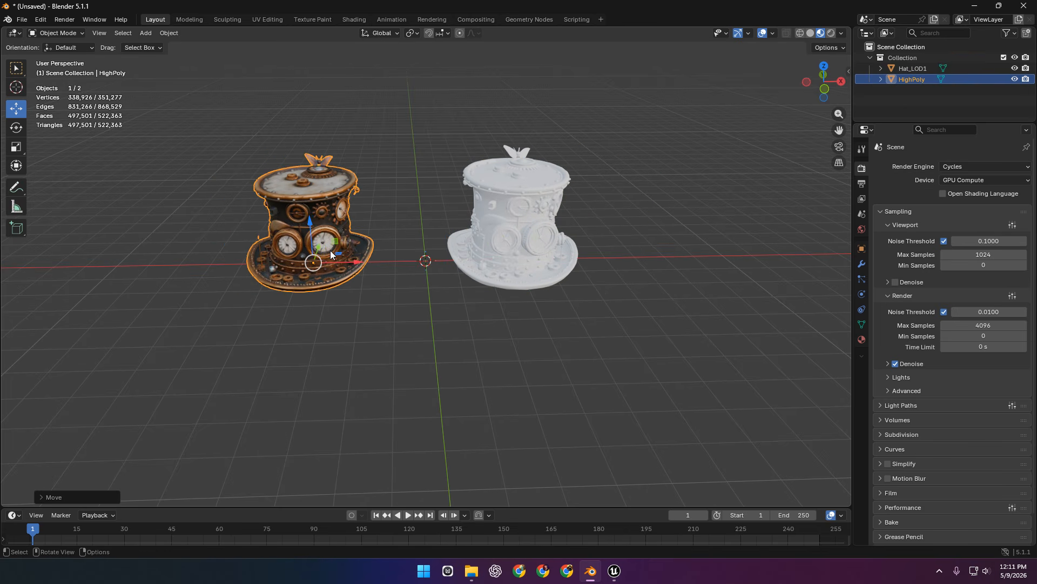
Assign the existing Material_001_Hat material to Hat_LOD1 and inspect how its textures look
left_click(528, 207)
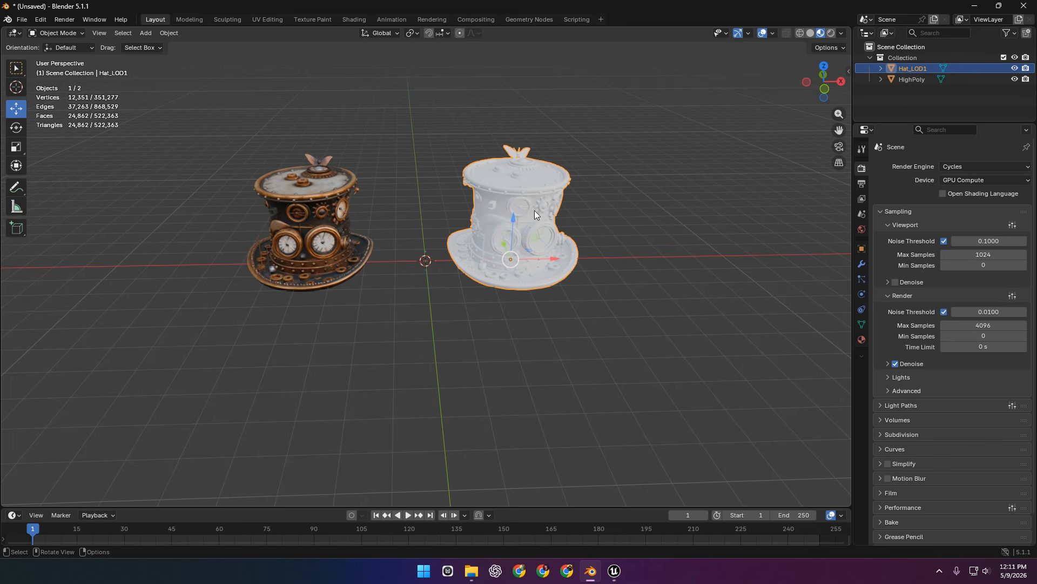
left_click(862, 339)
left_click(879, 212)
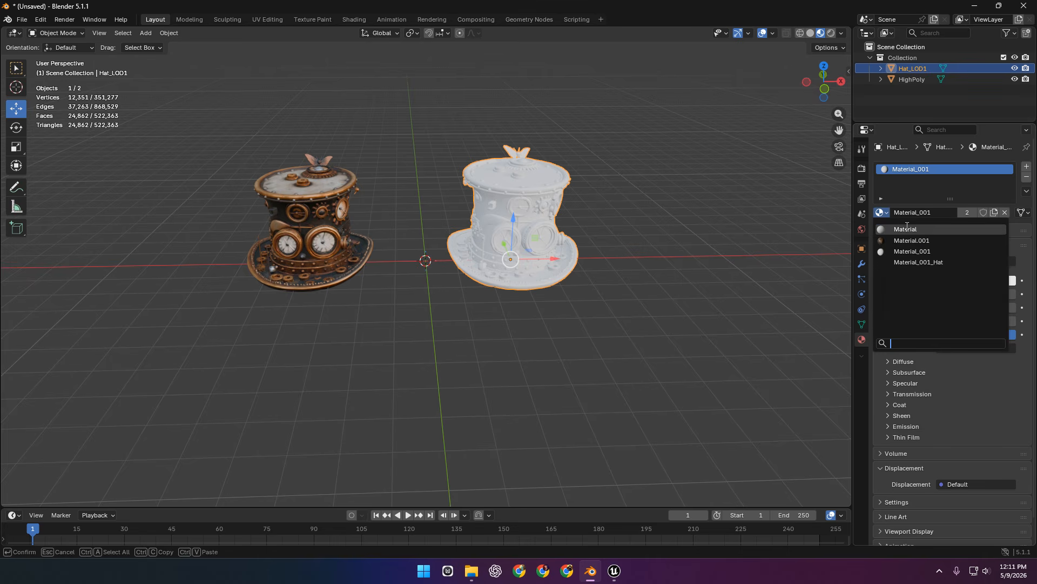
left_click(916, 263)
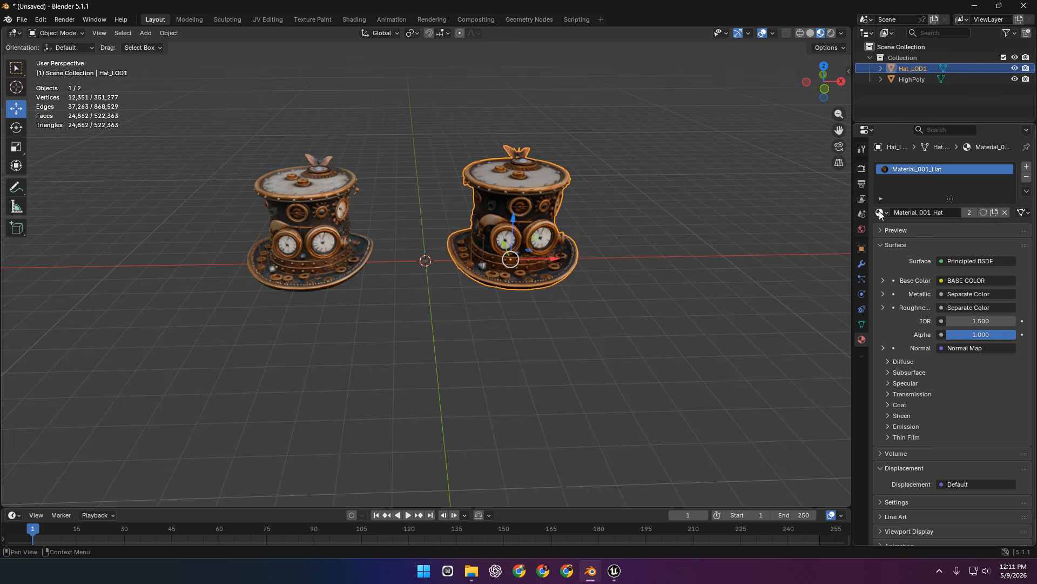
scroll(527, 241, "up", 5)
middle_click_drag(527, 241, 586, 208)
Replace the material on Hat_LOD1 with Material.001 and deselect the hat
left_click(880, 213)
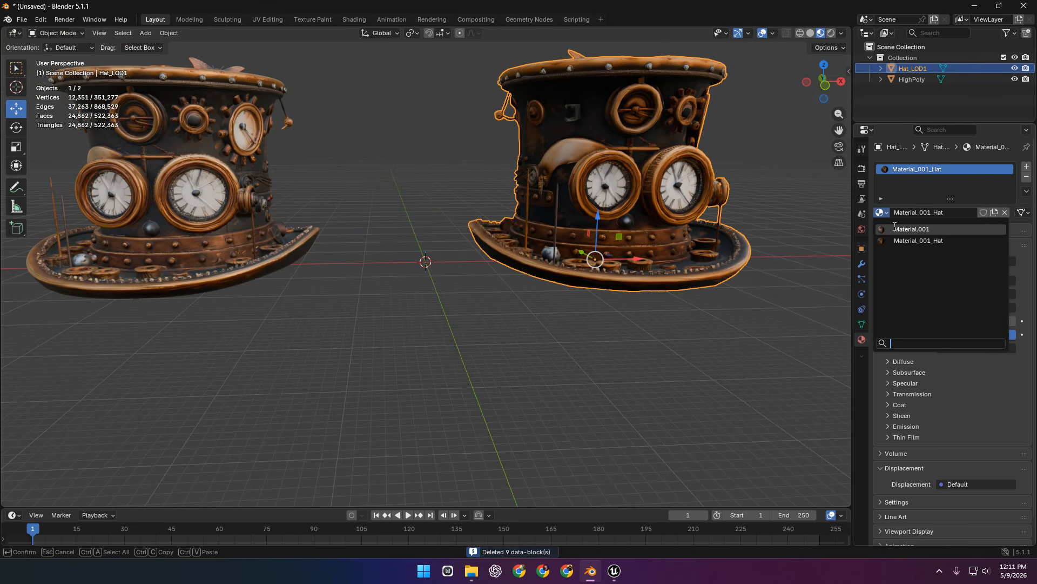
left_click(898, 229)
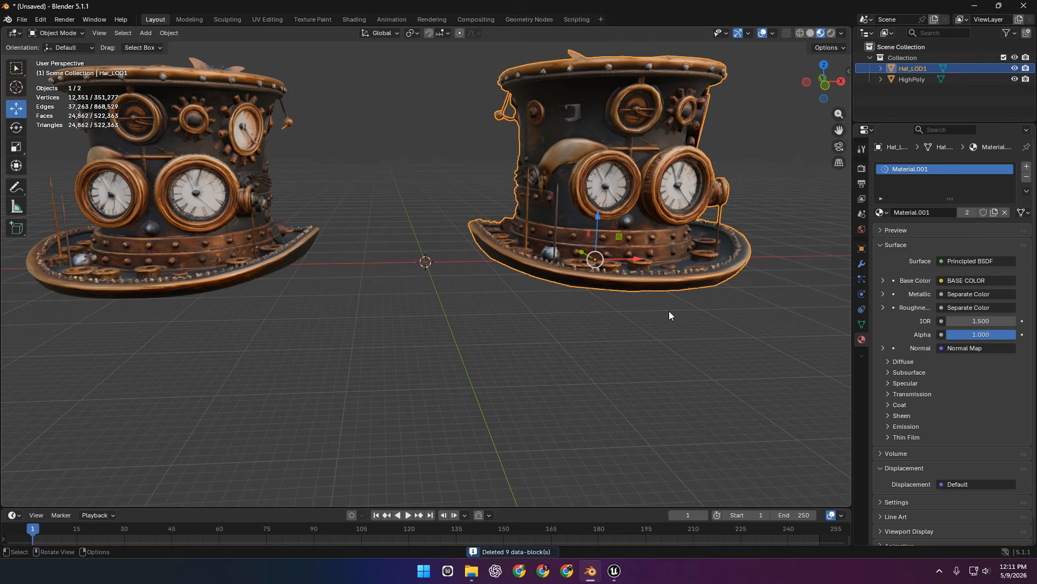
left_click(624, 324)
Purge unused data from the file, with local data-blocks, linked data-blocks and recursive delete included
left_click(21, 19)
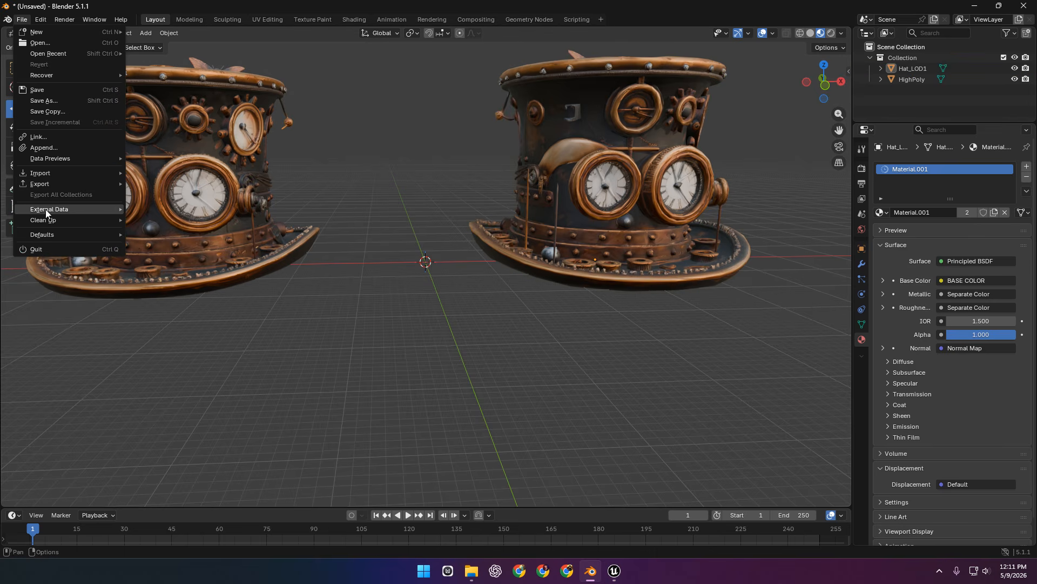
mouse_move(47, 219)
left_click(176, 219)
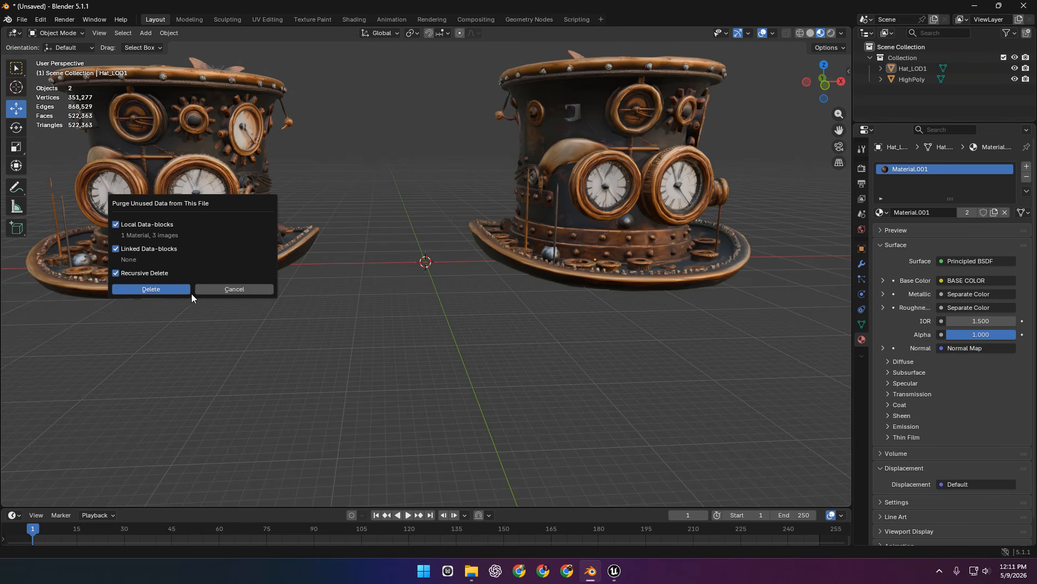
left_click(188, 290)
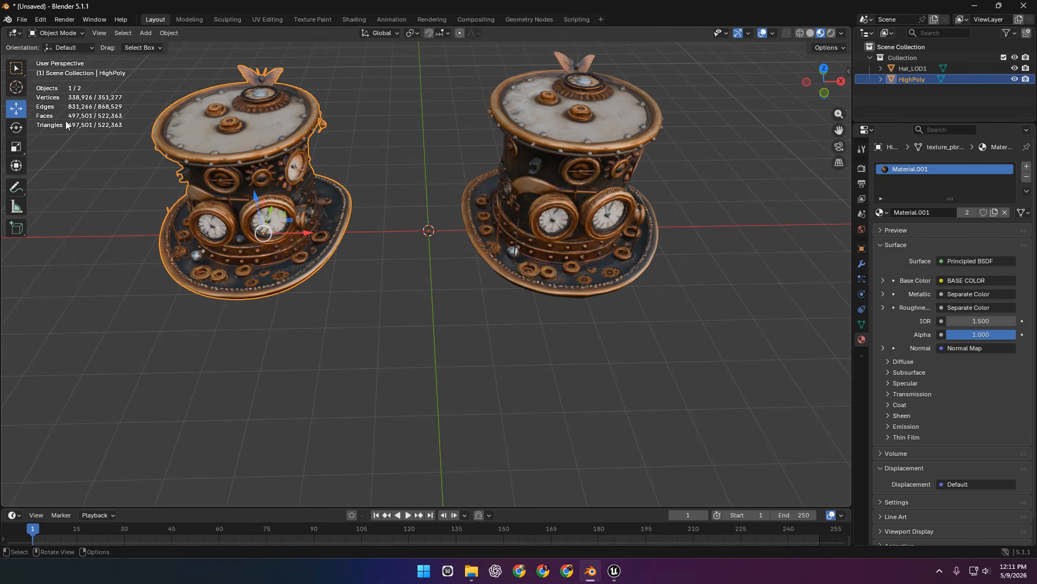
Compare the mesh density of Hat_LOD1 and HighPoly using the statistics and Wireframe shading, and switch the viewport to Solid shading
left_click(516, 164)
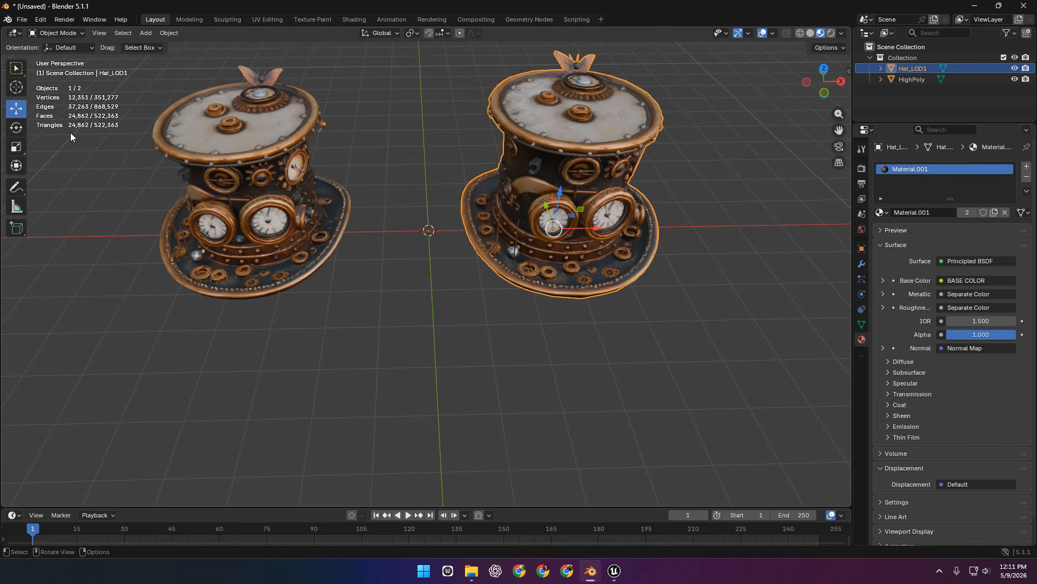
middle_click_drag(571, 183, 567, 154)
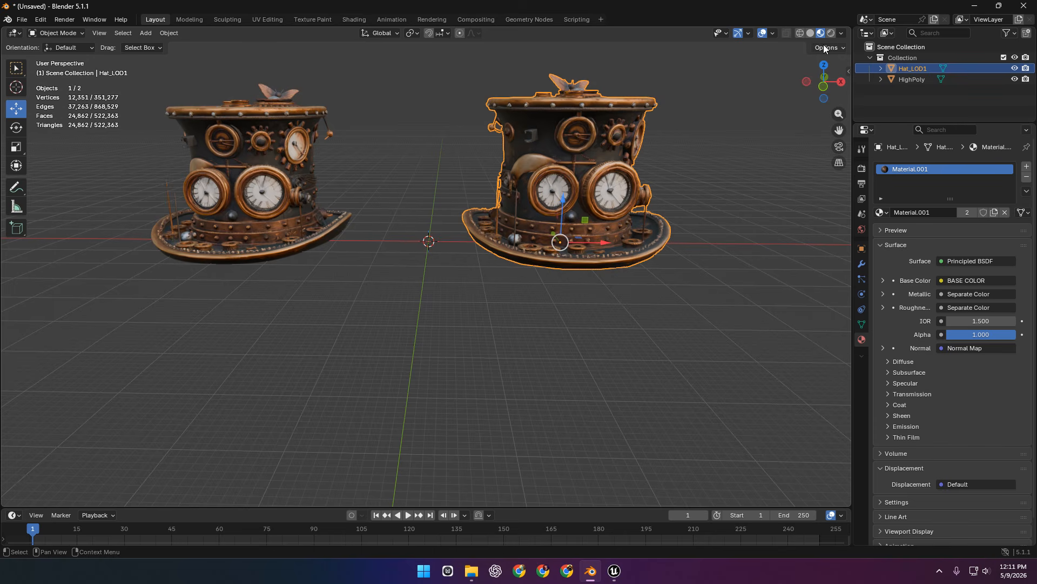
left_click(801, 33)
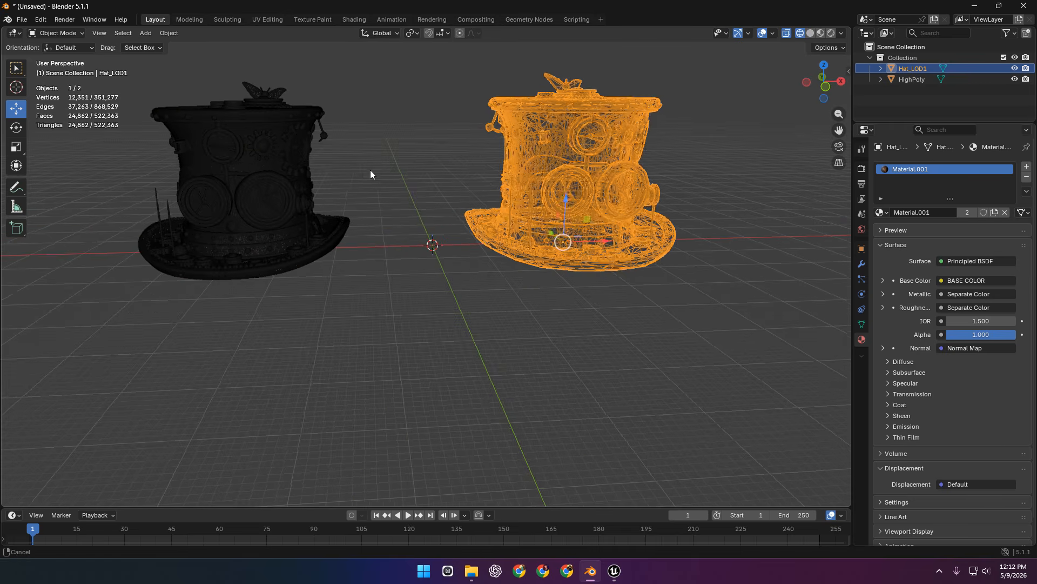
scroll(372, 168, "up", 8)
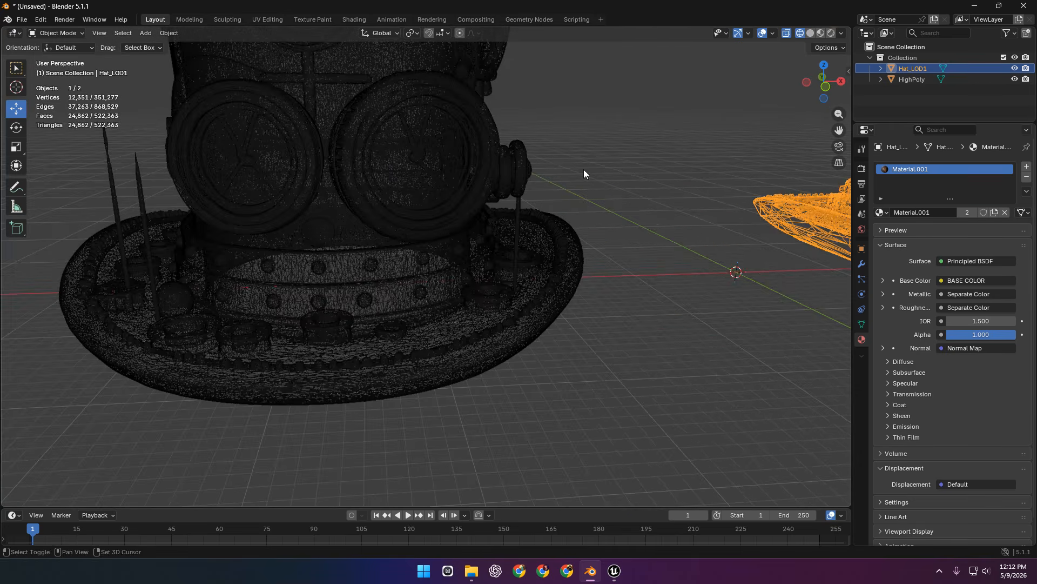
middle_click_drag(584, 169, 270, 222, "shift")
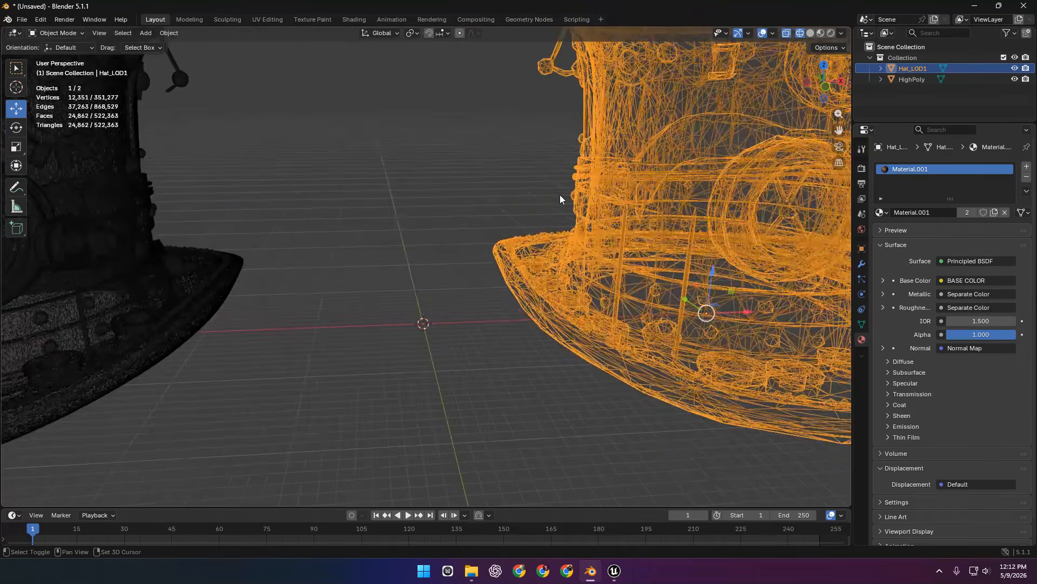
scroll(463, 251, "down", 5)
left_click(810, 33)
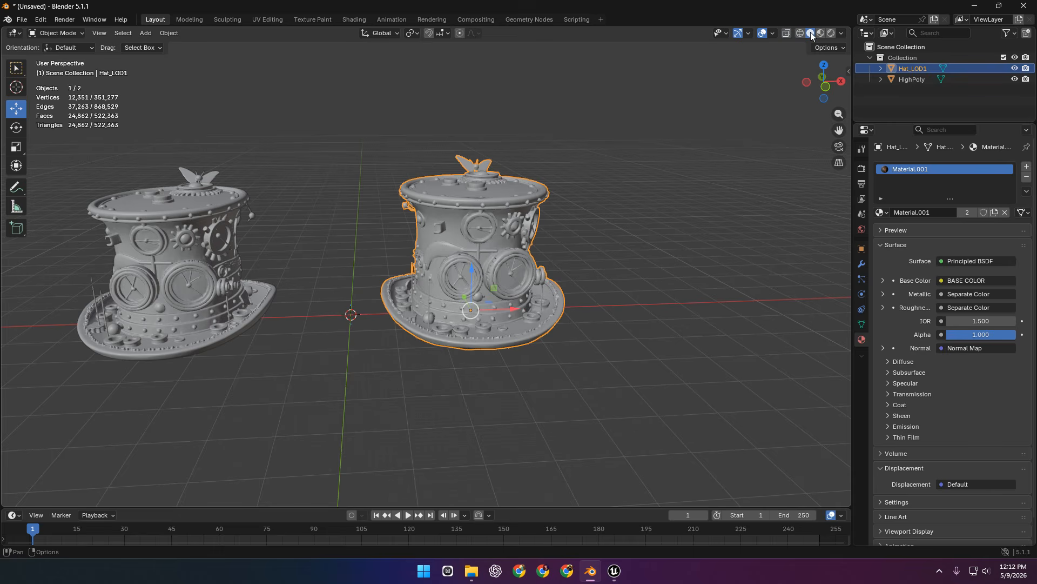